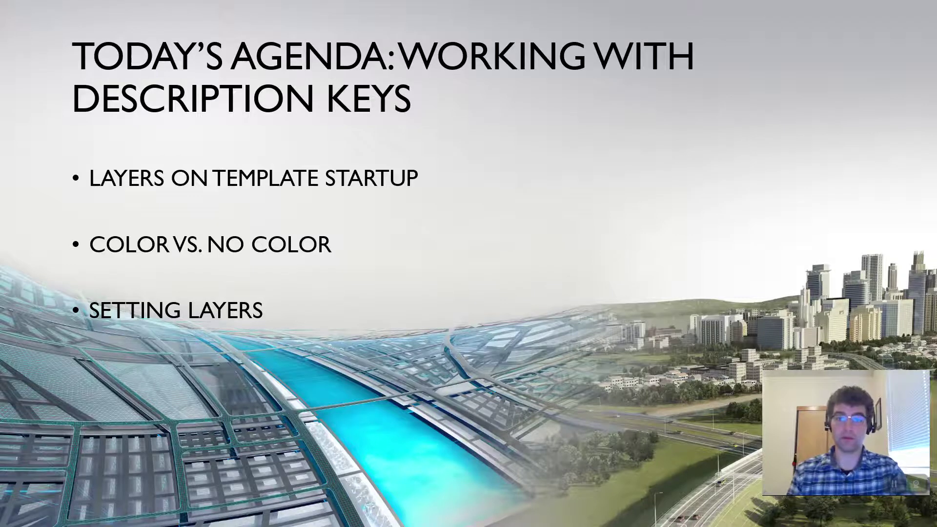
End the slide show and switch to the Desc Key Example.dwg drawing in Civil 3D
key(Escape)
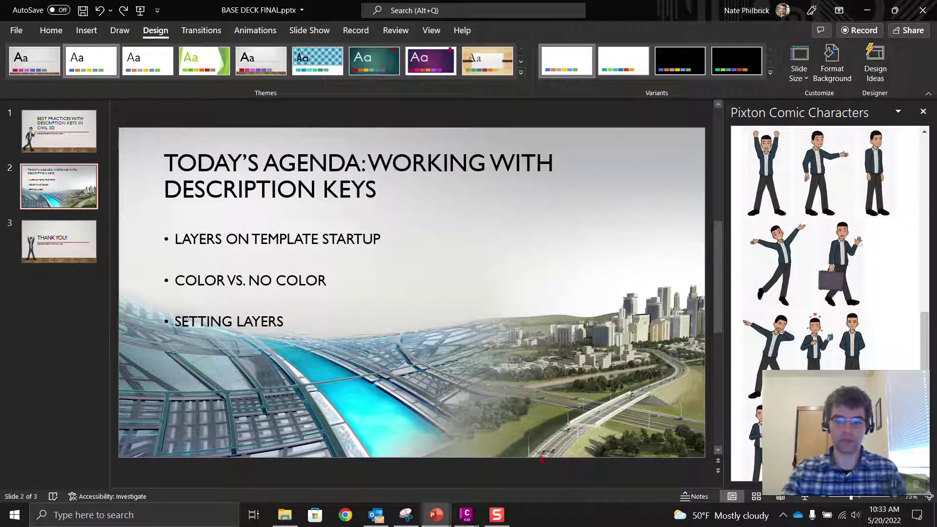
mouse_move(466, 515)
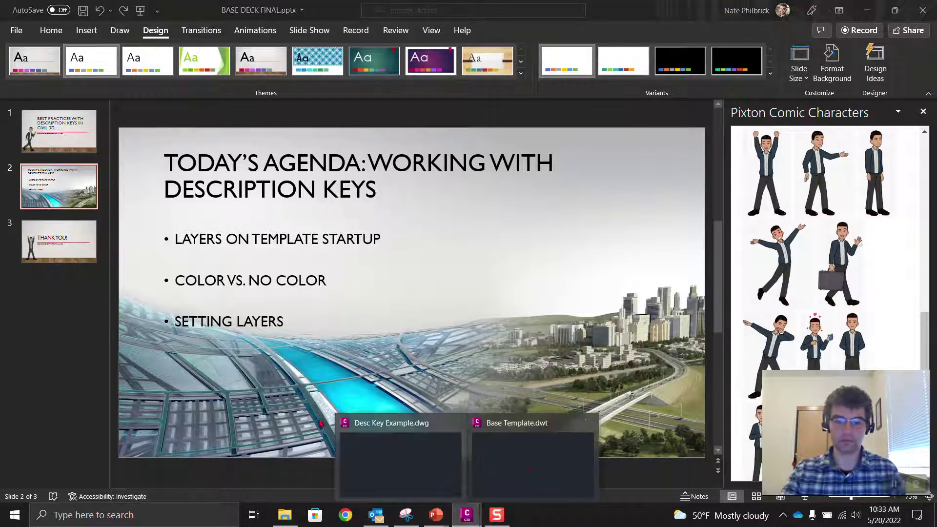
click(378, 459)
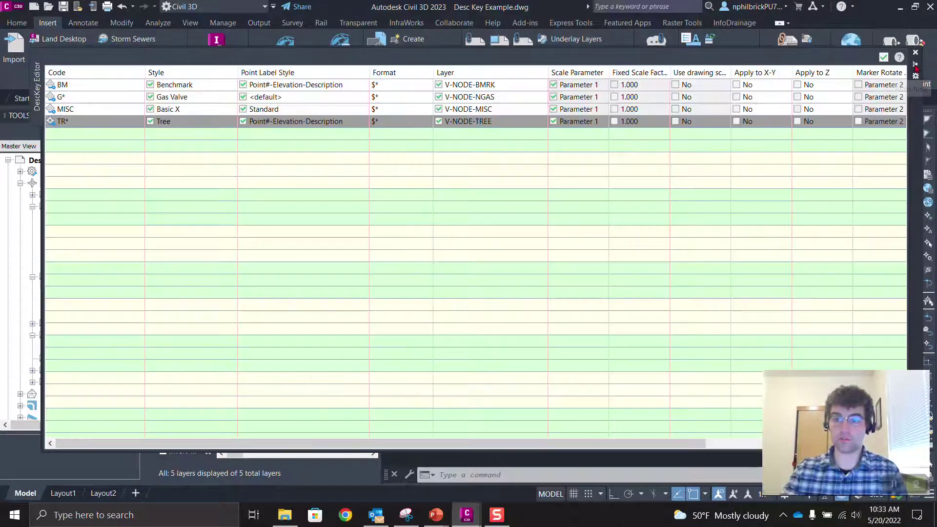
mouse_move(916, 68)
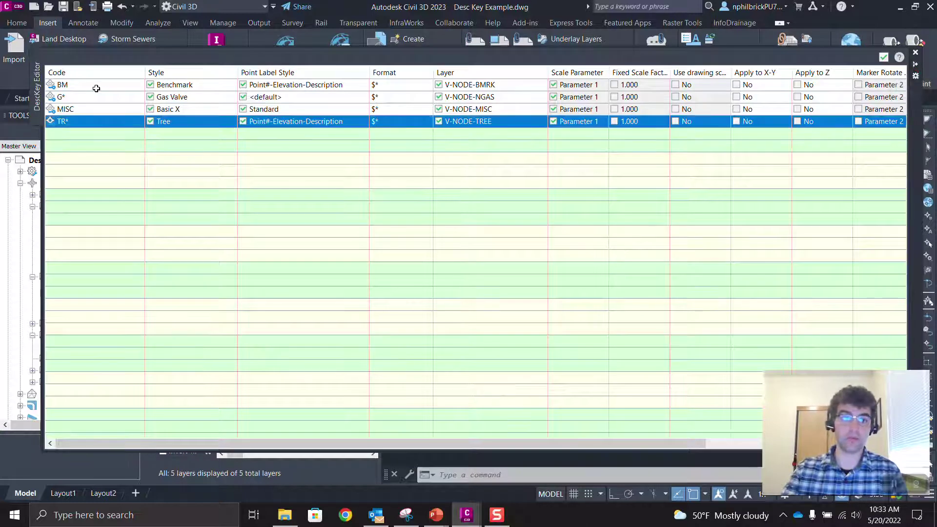
mouse_move(96, 88)
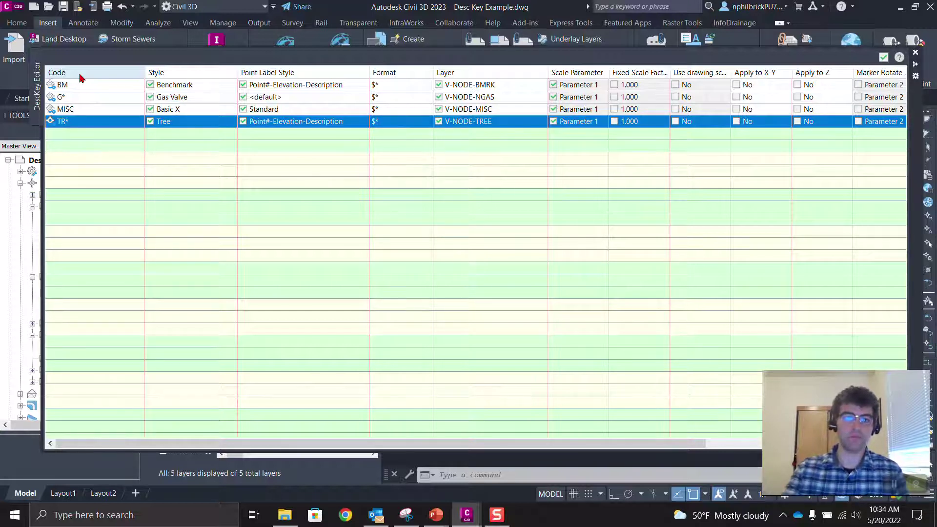
Examine the layers offered for the BM description key, compare them with the keys' assigned layers, and leave the selection without changes
click(488, 88)
click(487, 88)
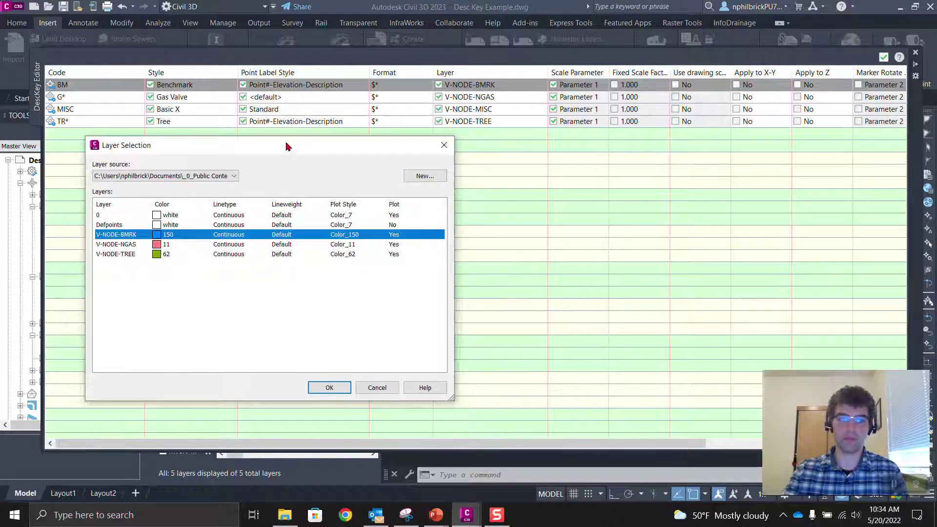
drag(287, 147, 600, 162)
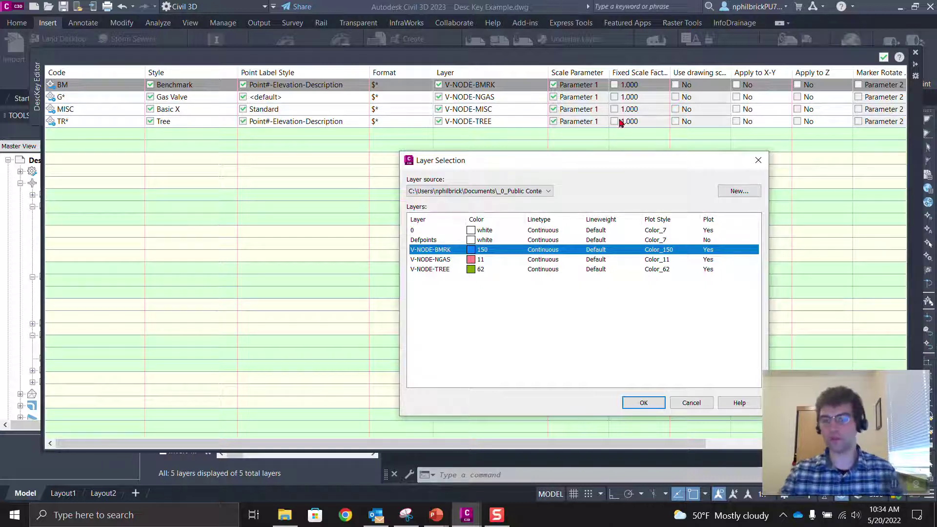
click(490, 118)
click(490, 118)
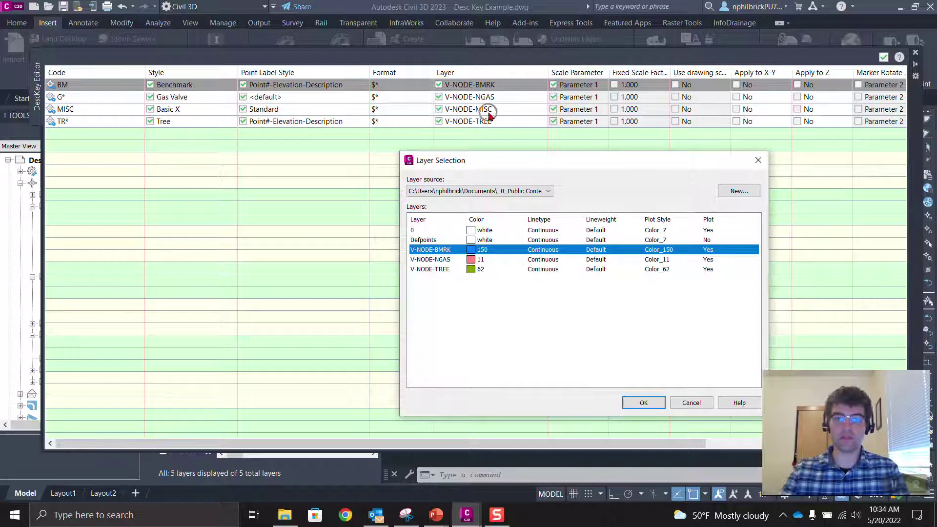
click(434, 251)
click(433, 252)
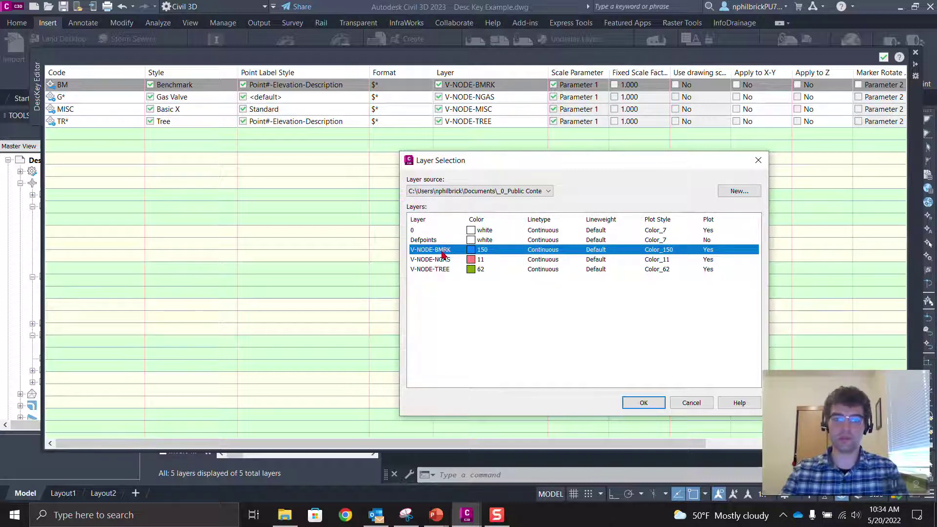
click(442, 257)
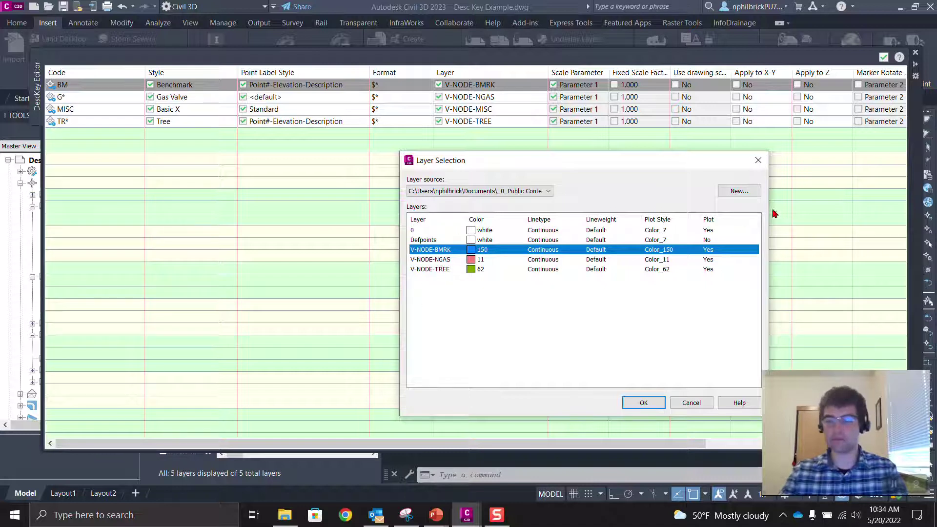
click(758, 162)
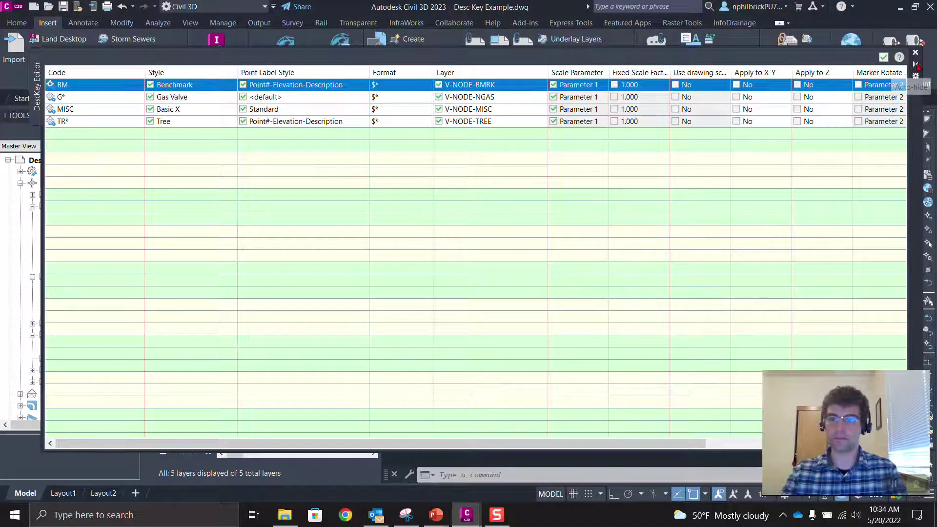
Import the points from DESC KEY VID.csv using the Autodesk Uploadable File format
click(915, 65)
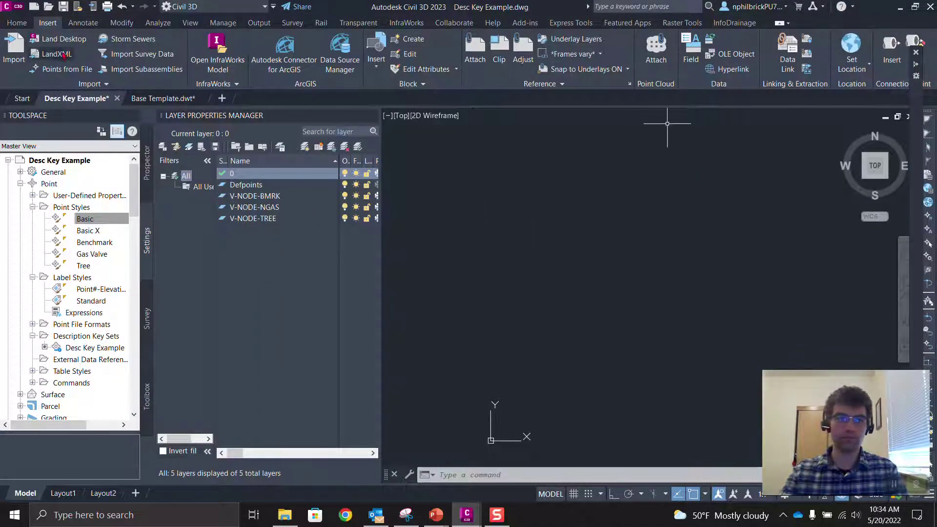
click(50, 71)
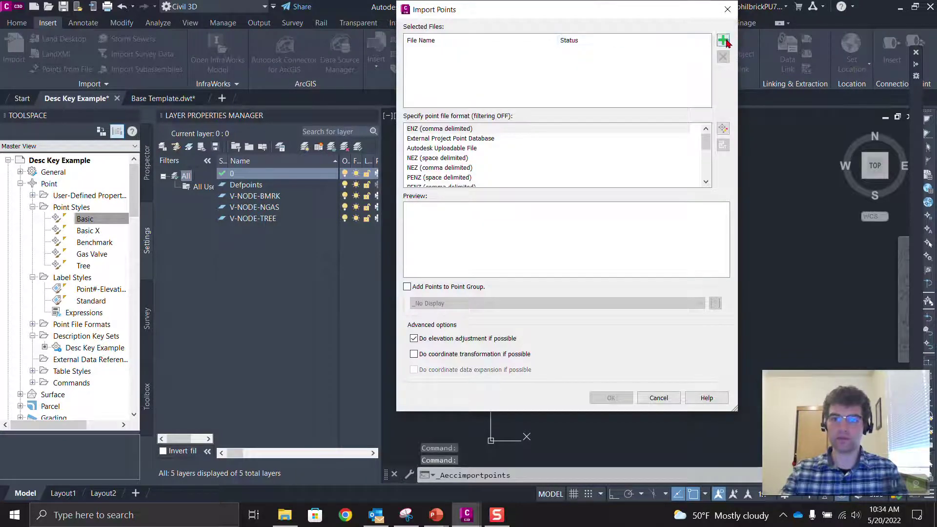
click(403, 204)
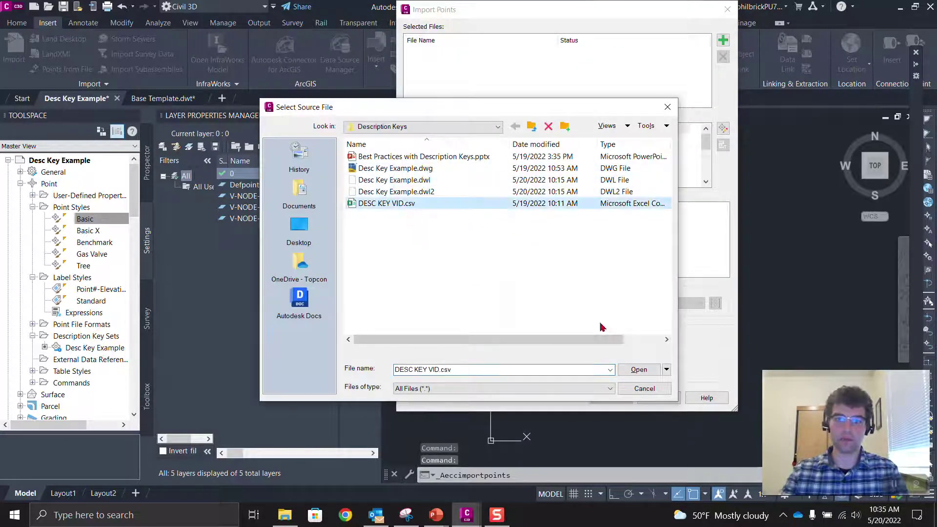
click(637, 369)
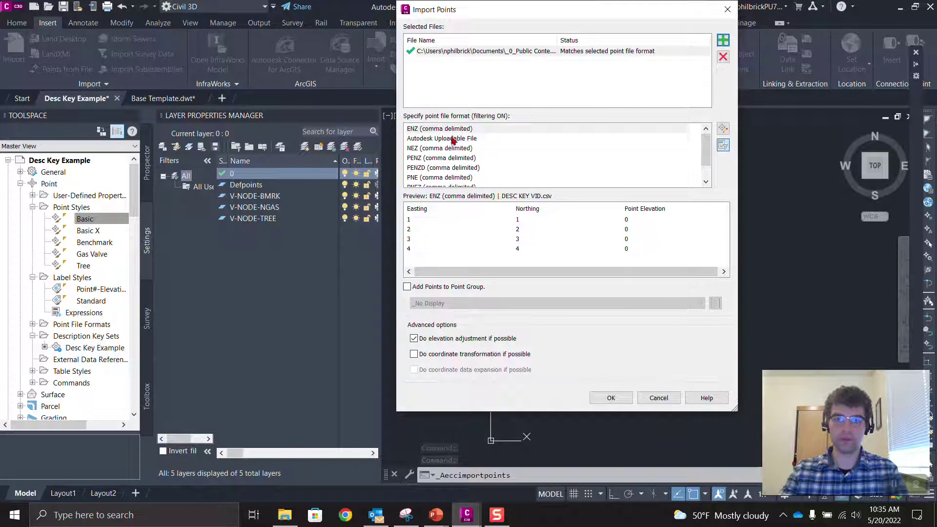
click(478, 138)
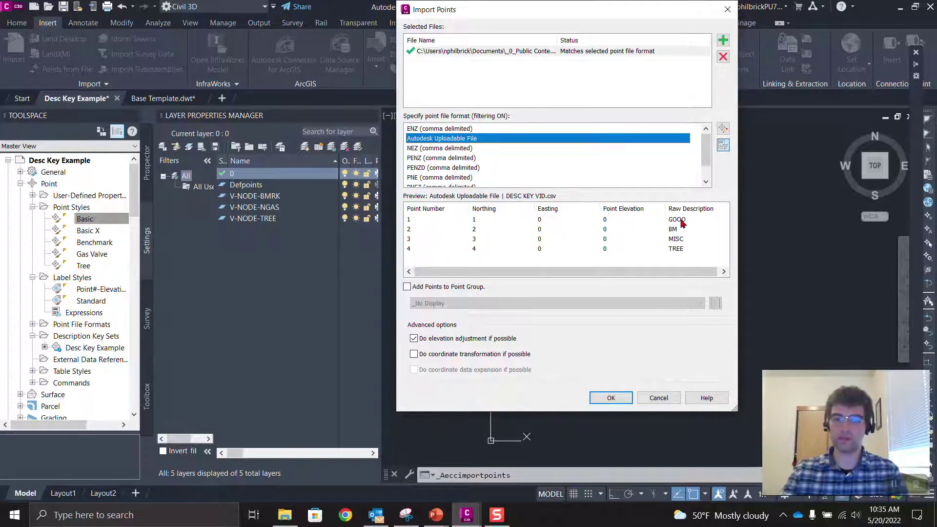
click(684, 253)
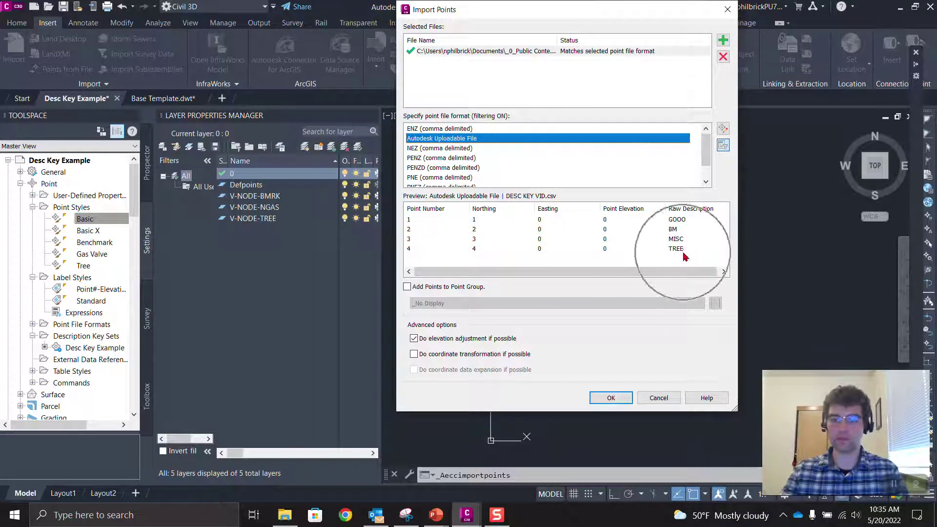
click(686, 221)
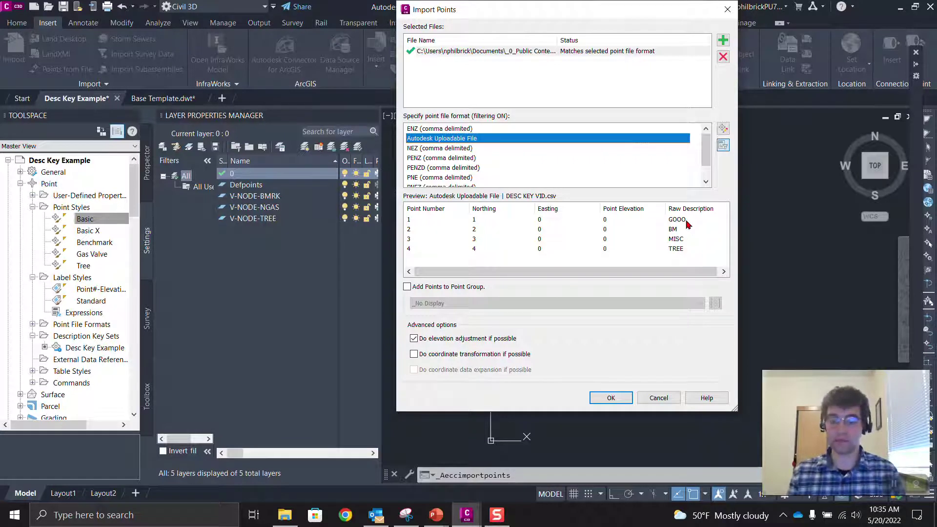
click(610, 398)
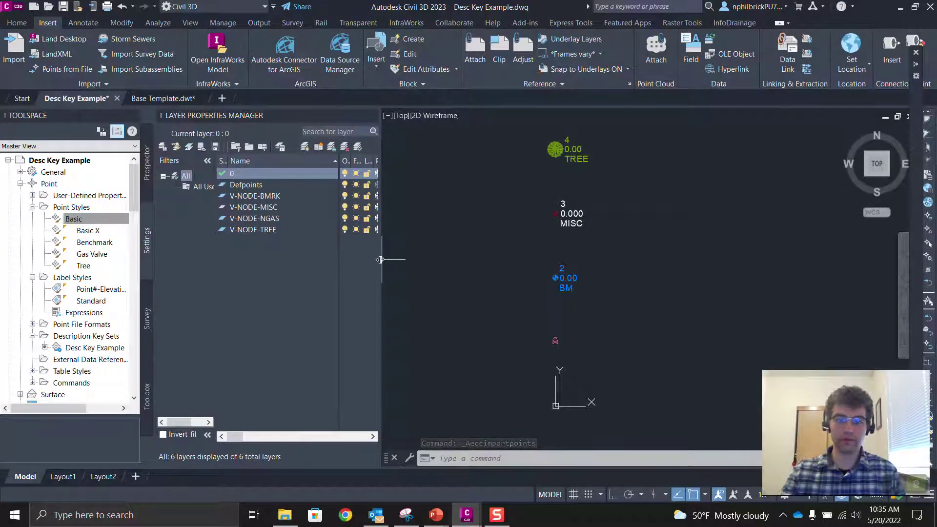
Widen the layer manager to show layer colors and examine the V-NODE-MISC layer
drag(381, 260, 416, 259)
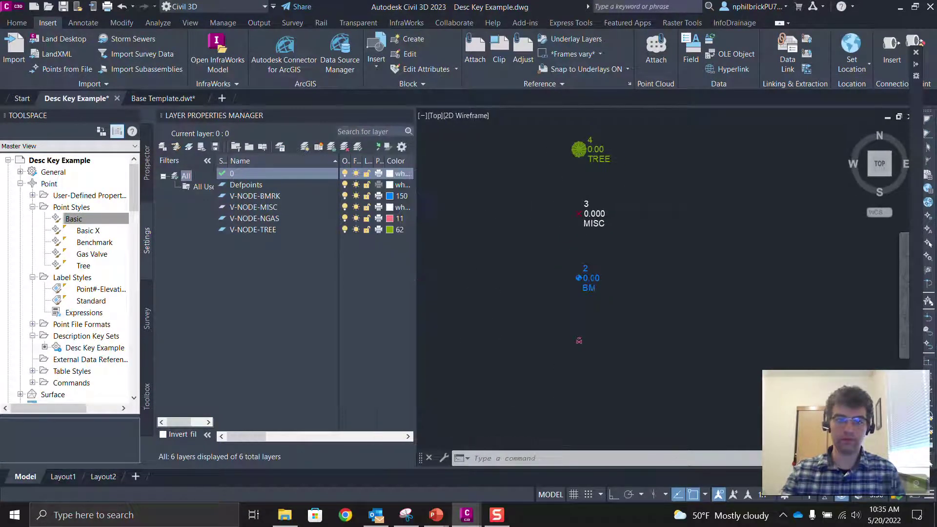
click(254, 208)
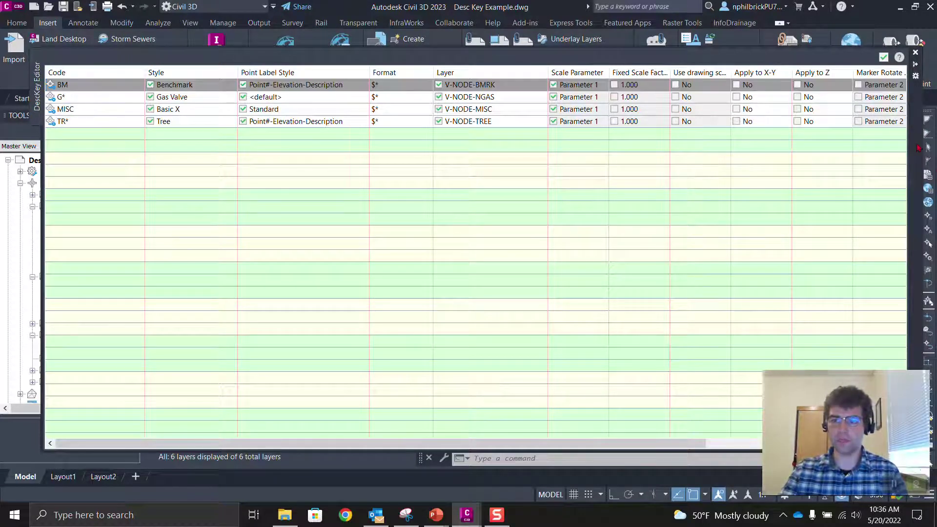
Bring back the description key editor and open the display settings of the BM key's Benchmark point style
click(918, 167)
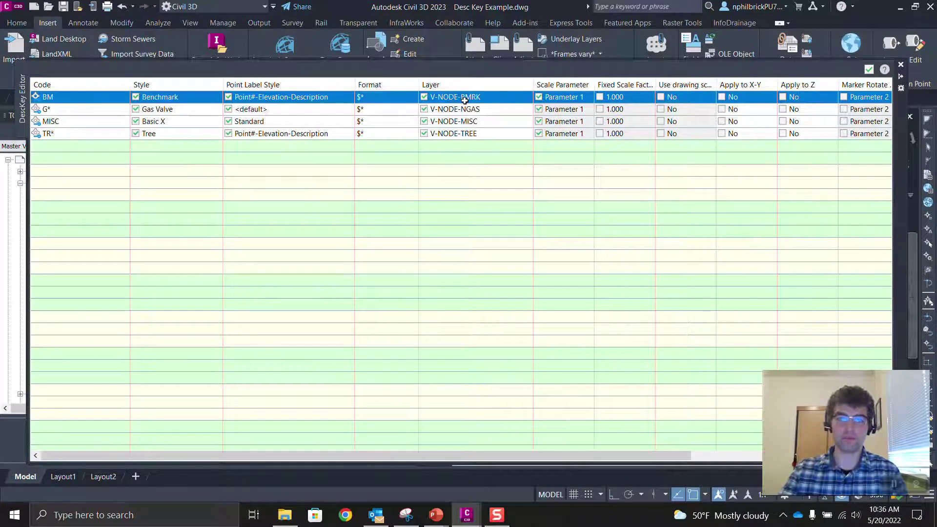
click(59, 97)
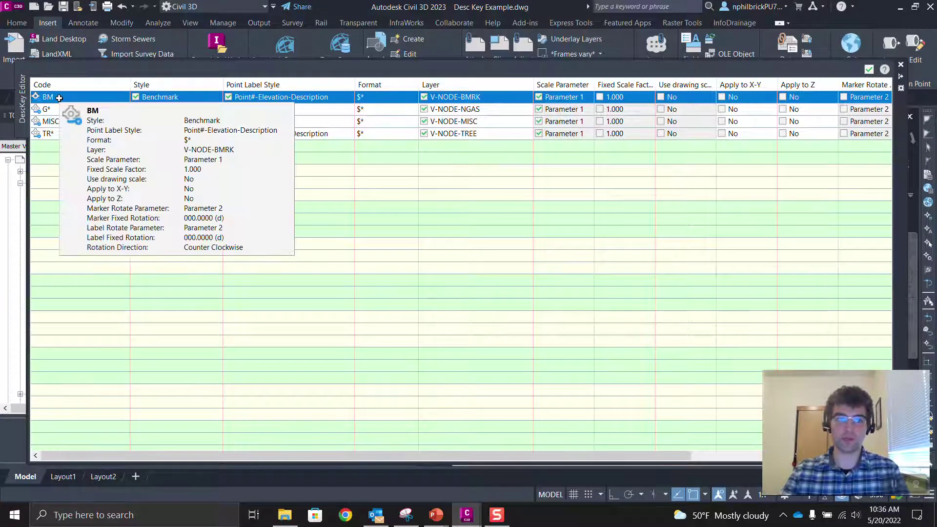
click(167, 97)
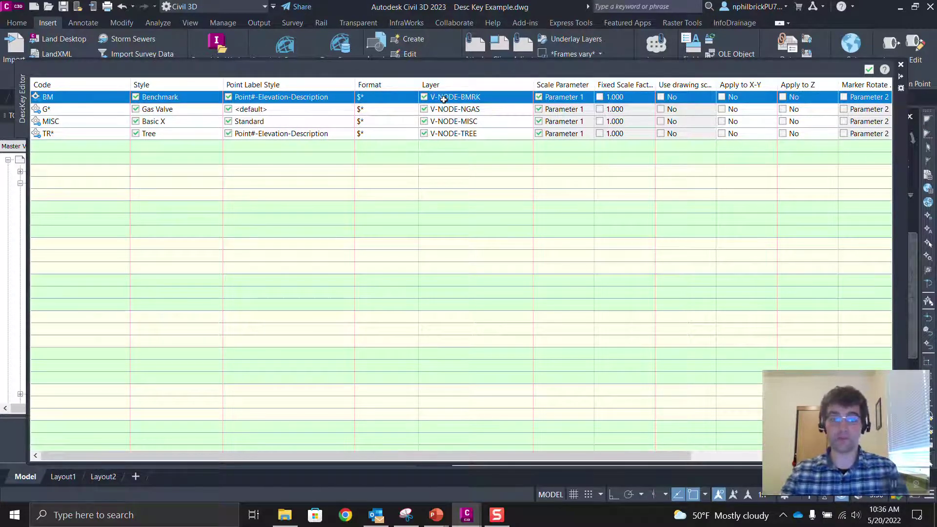
click(160, 97)
click(570, 158)
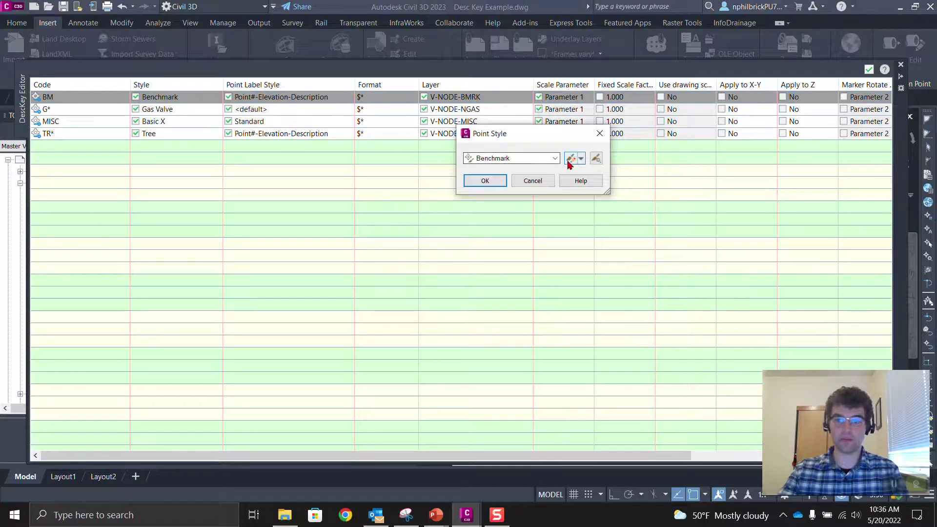
drag(453, 57, 426, 83)
drag(629, 79, 558, 63)
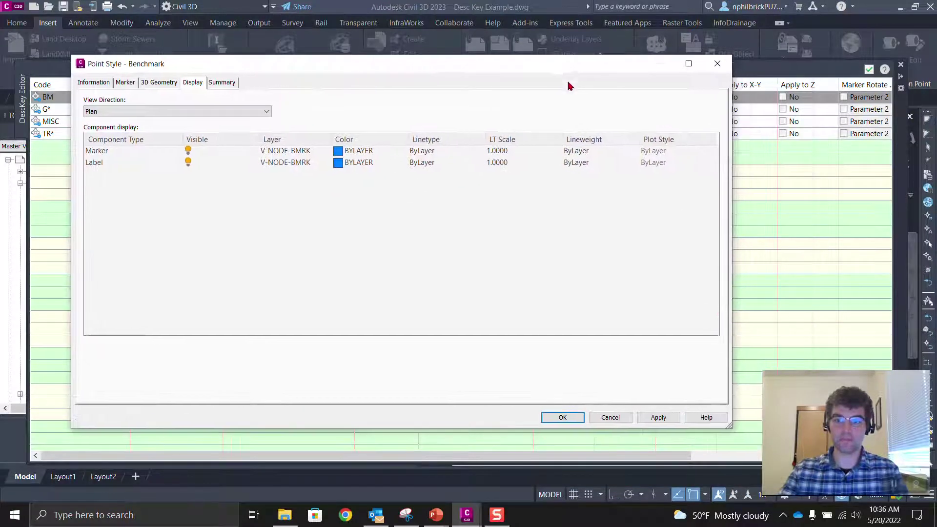
drag(725, 426, 546, 341)
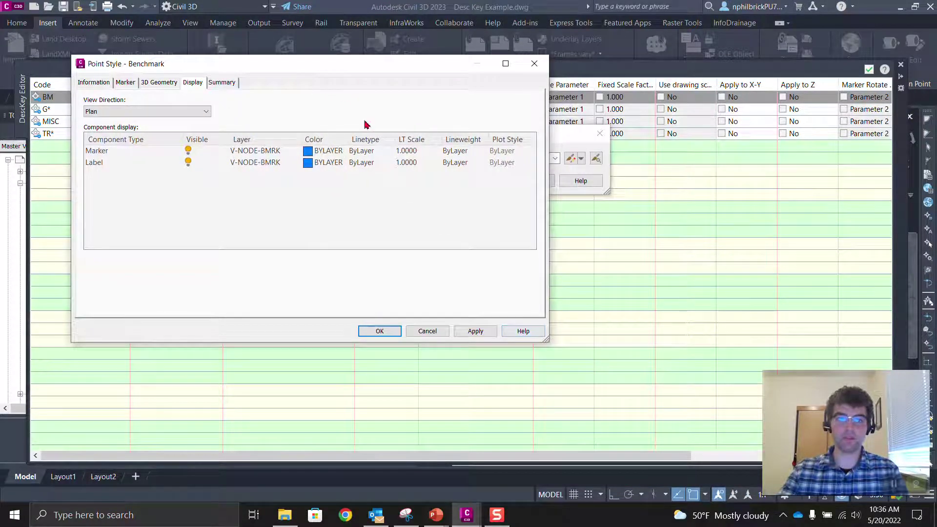
drag(295, 67, 367, 167)
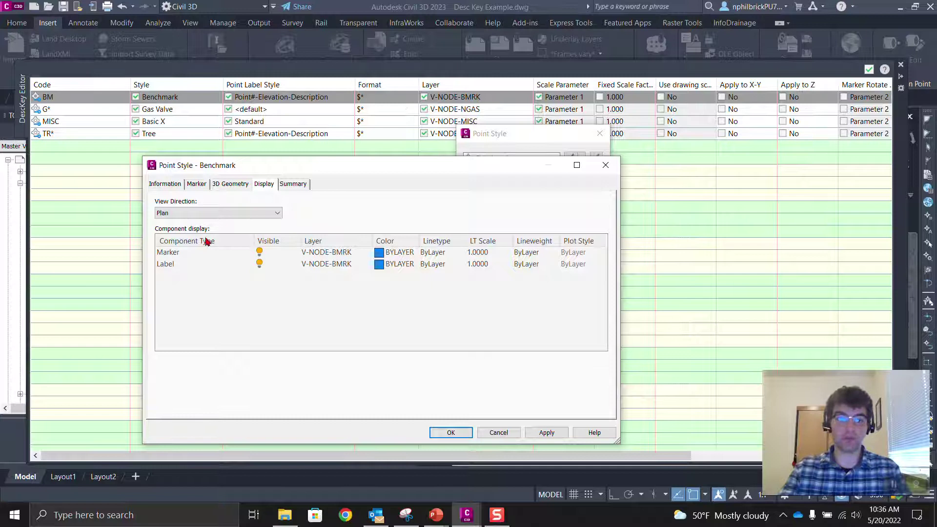
Try layer 0 for the Benchmark point style's marker and label components, and close the style without saving
drag(177, 254, 172, 265)
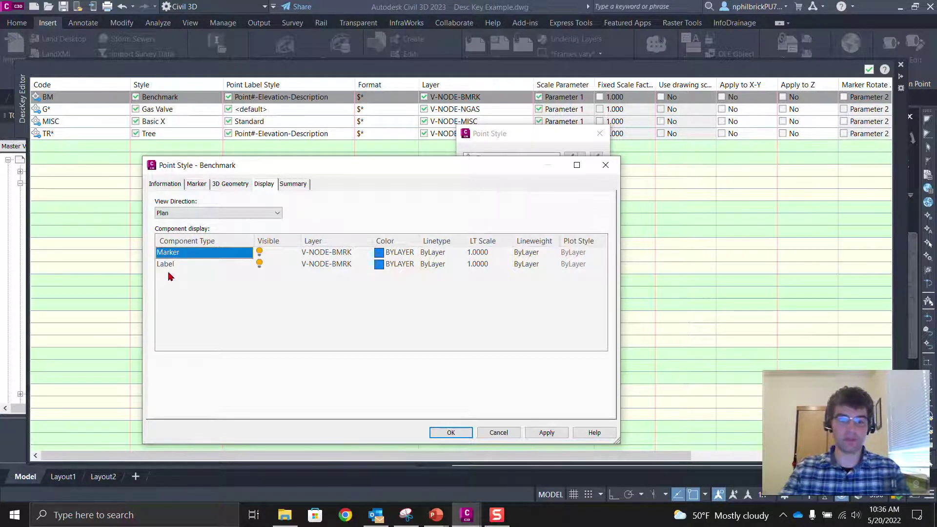
click(325, 258)
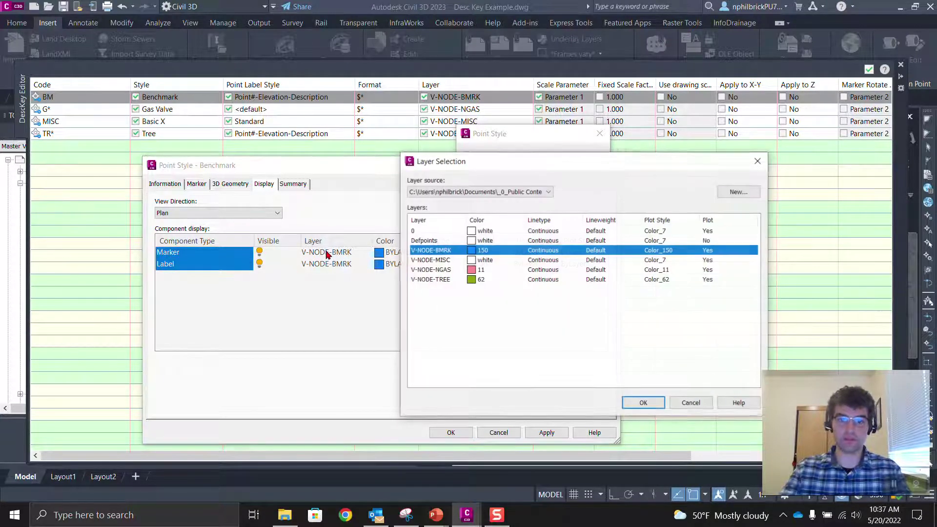
click(443, 231)
click(642, 404)
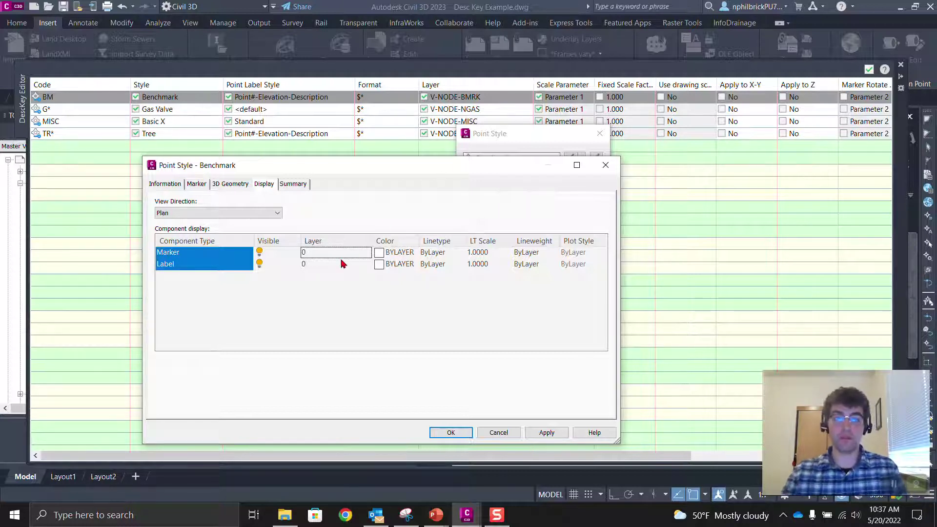
click(314, 264)
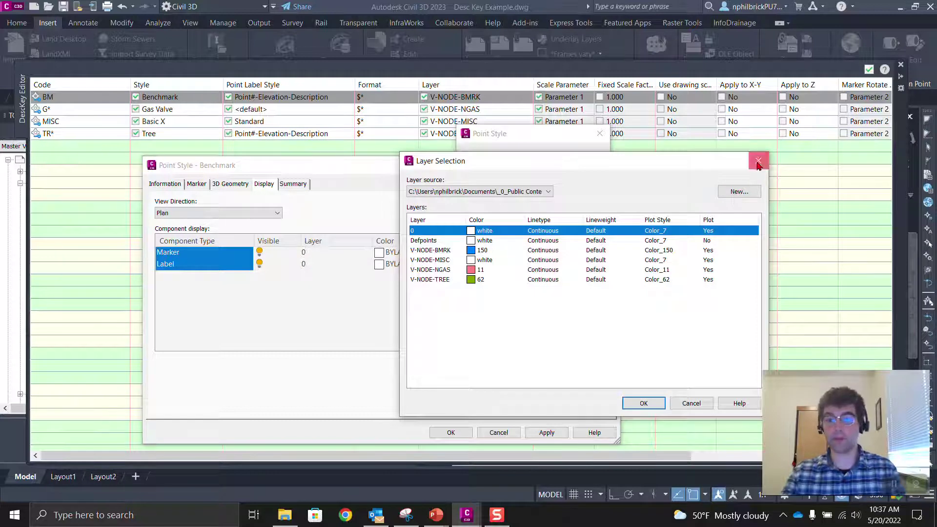
click(755, 163)
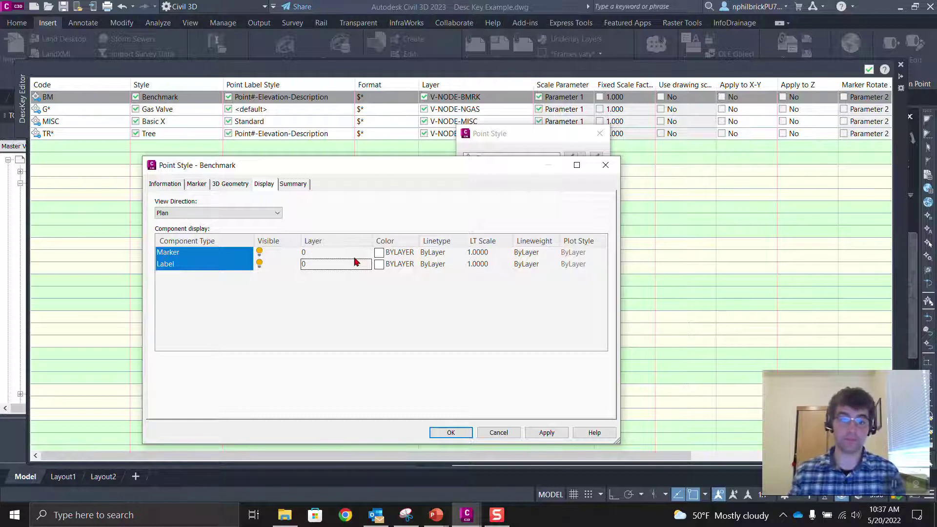
click(606, 165)
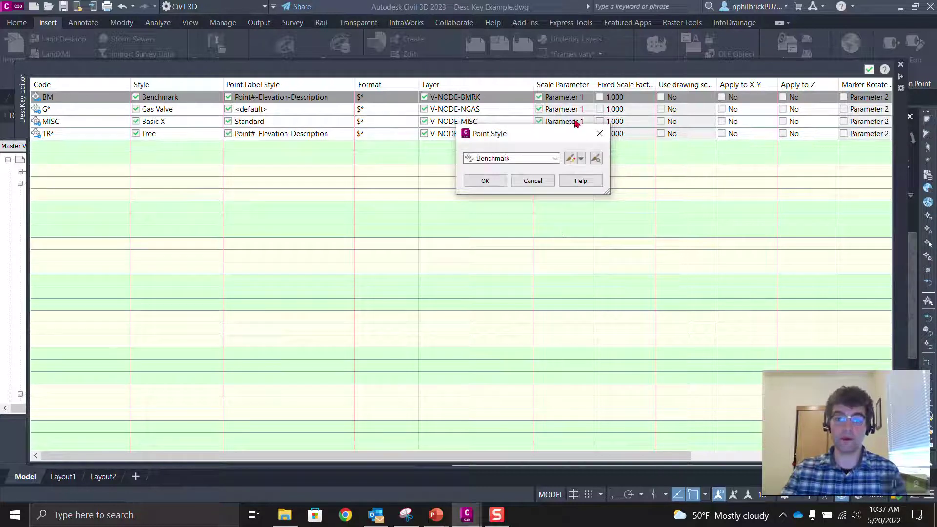
click(599, 134)
Open the BM key's Point#-Elevation-Description label style and examine its general layer setting
click(278, 99)
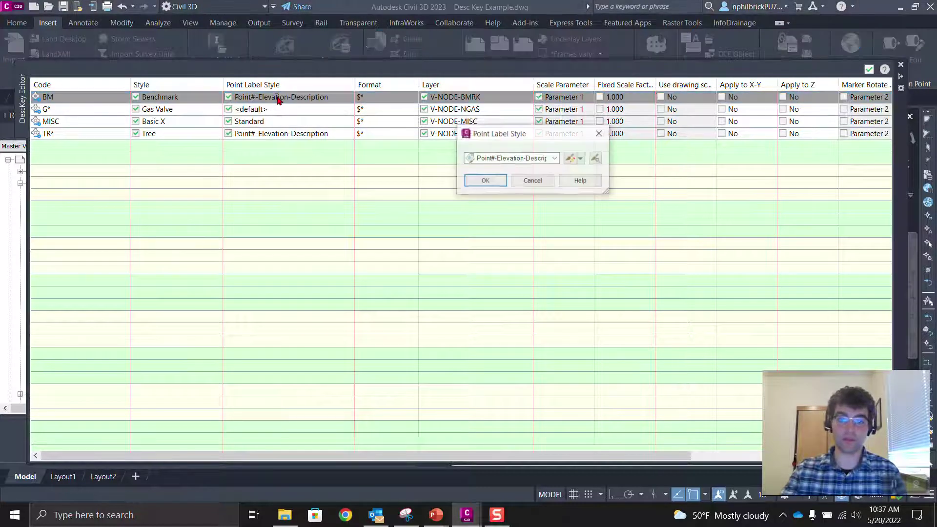
click(570, 158)
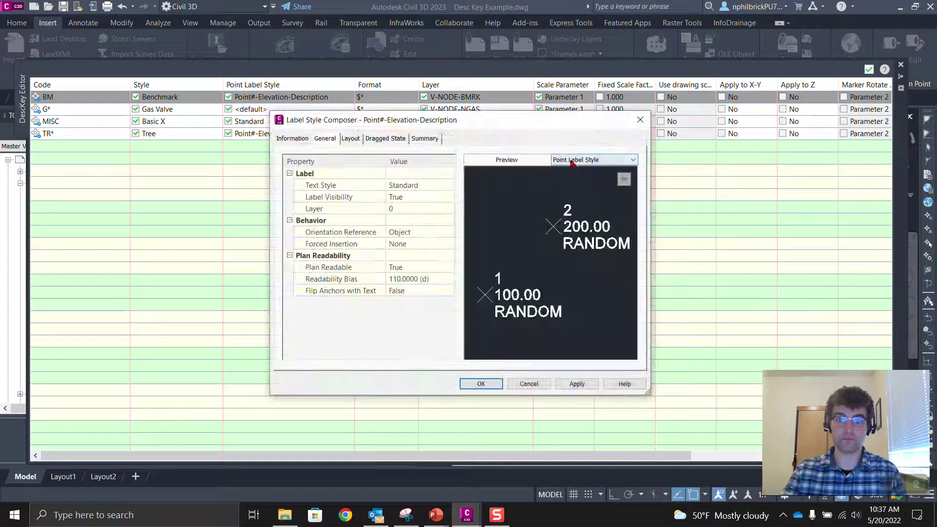
drag(430, 120, 338, 85)
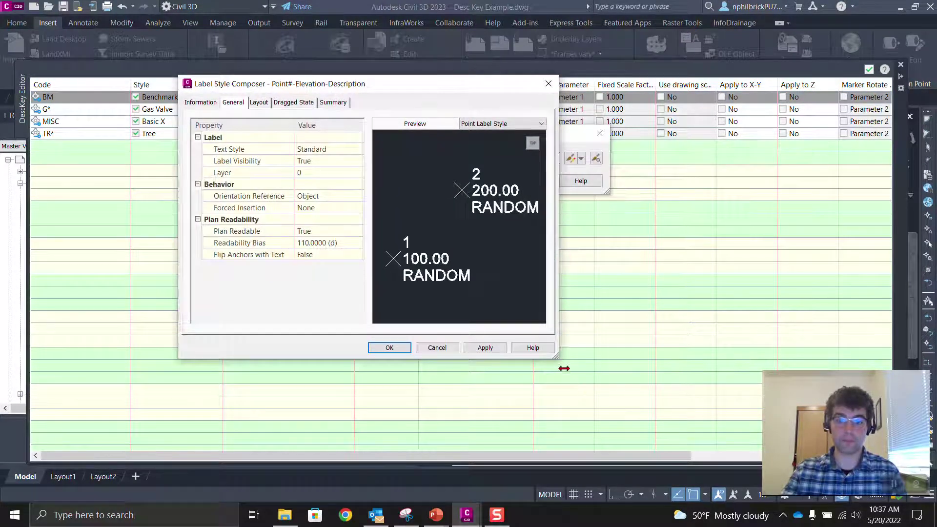
drag(560, 358, 607, 397)
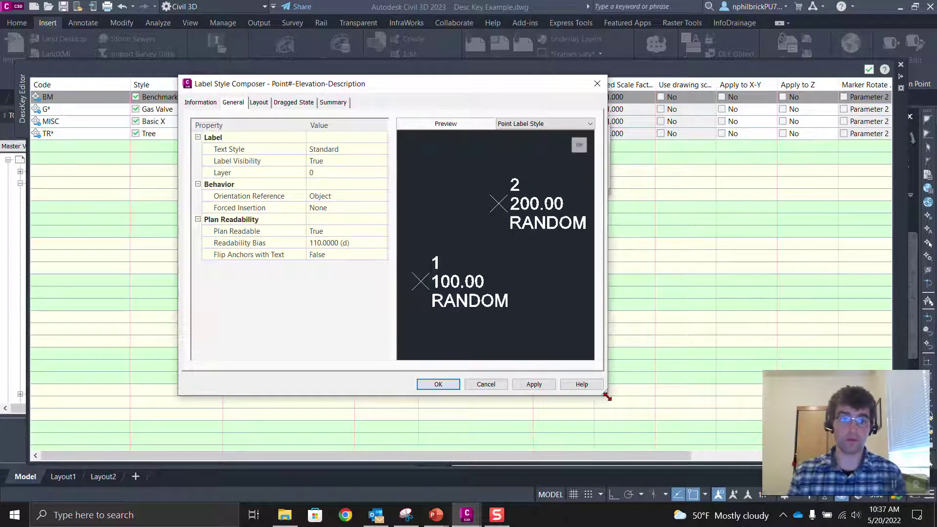
drag(360, 83, 452, 142)
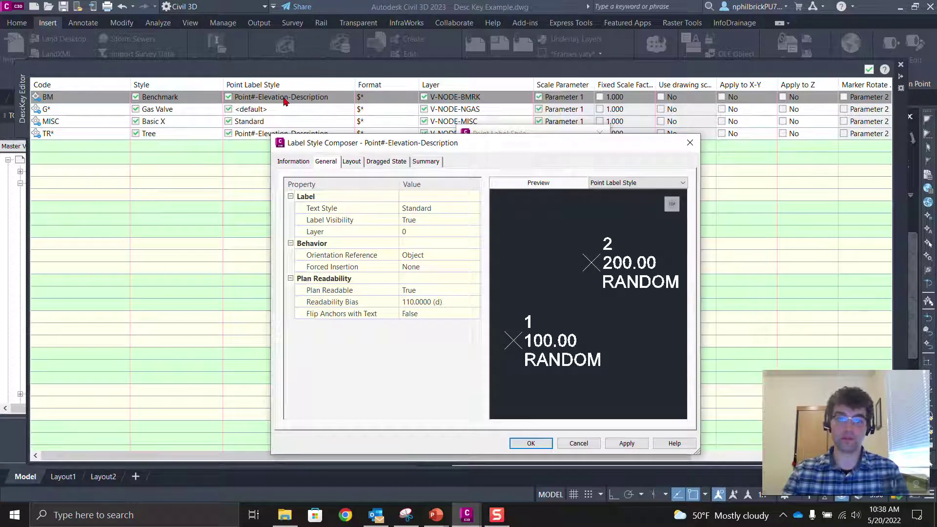
click(409, 235)
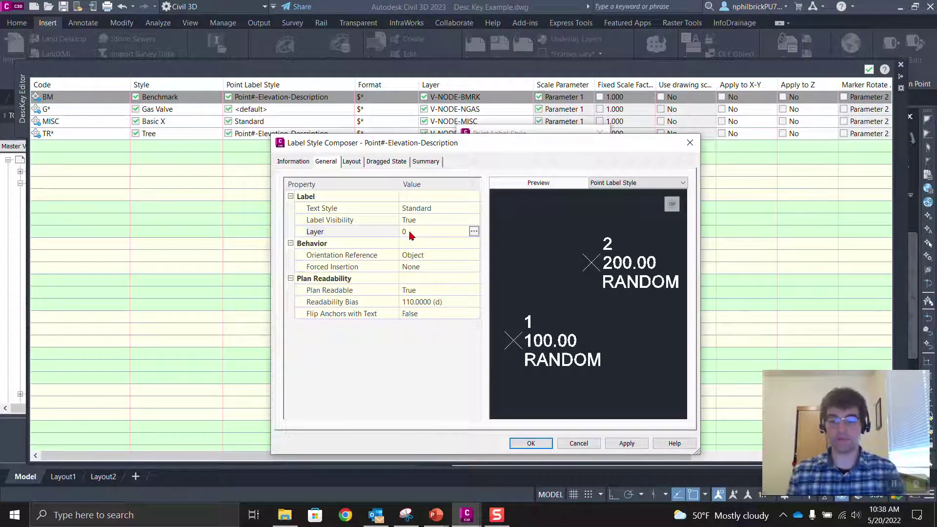
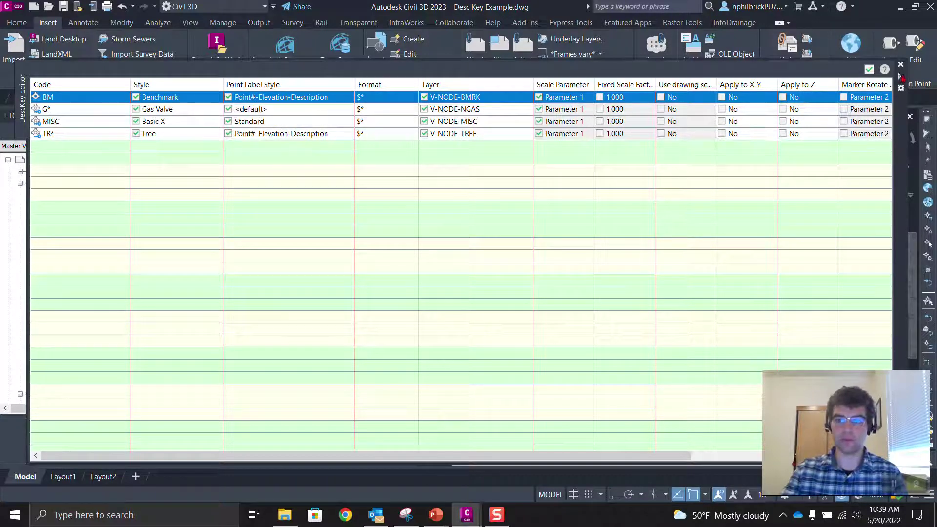
Collapse the description key editor and inspect the MISC point's marker and label up close in the drawing
click(901, 79)
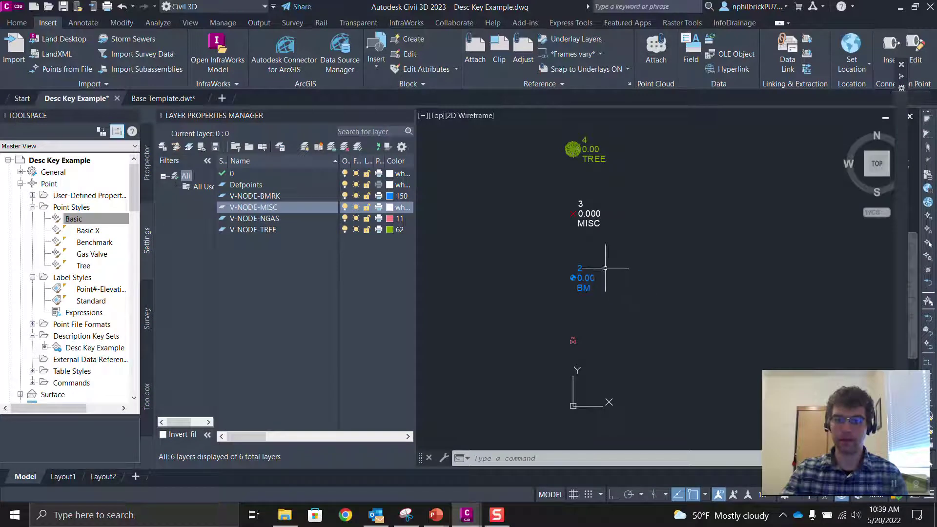
scroll(563, 216, up, 2)
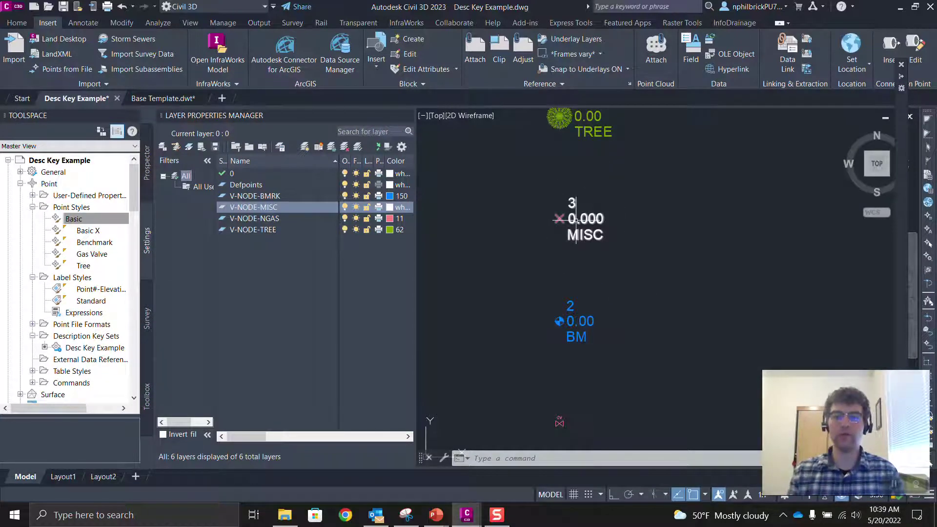
scroll(576, 220, up, 3)
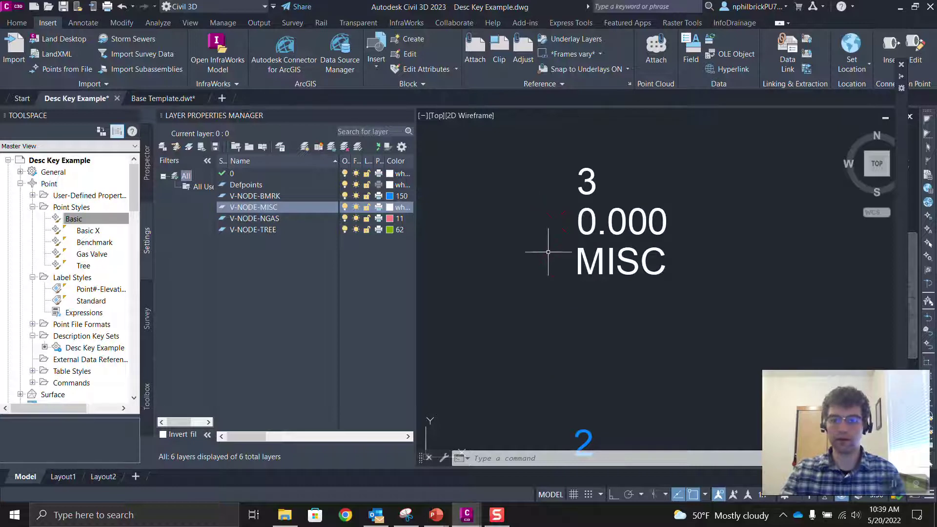
Bring back the description key editor and check the marker block symbol of the MISC key's Basic X point style
click(901, 78)
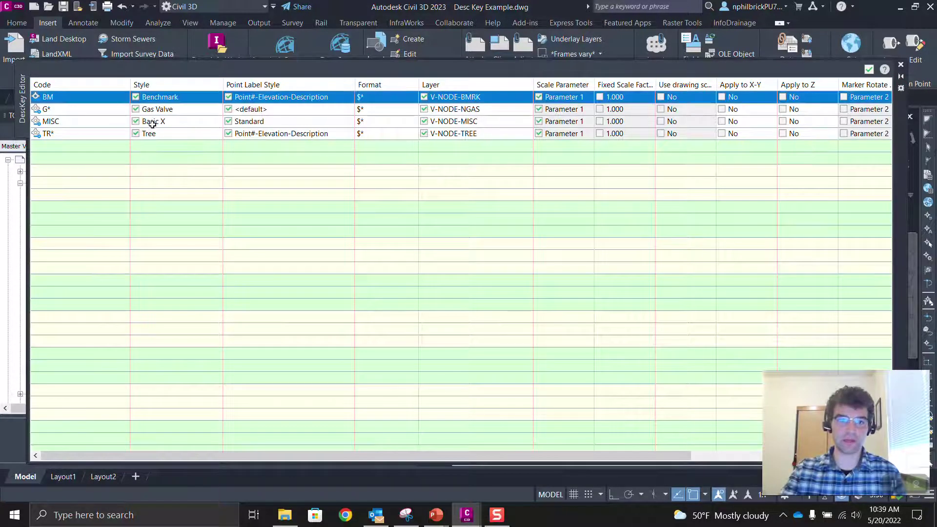
click(152, 122)
click(168, 122)
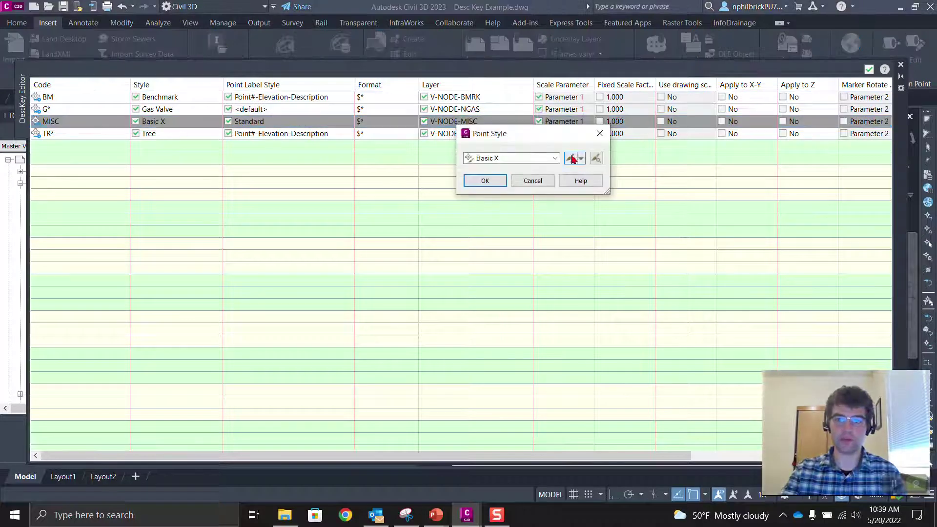
click(571, 157)
drag(417, 167, 483, 90)
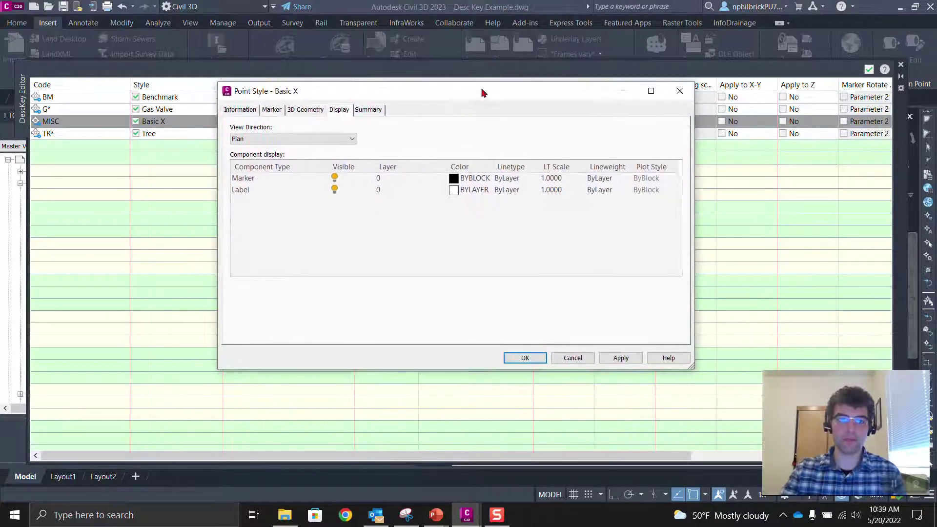
click(272, 109)
click(258, 221)
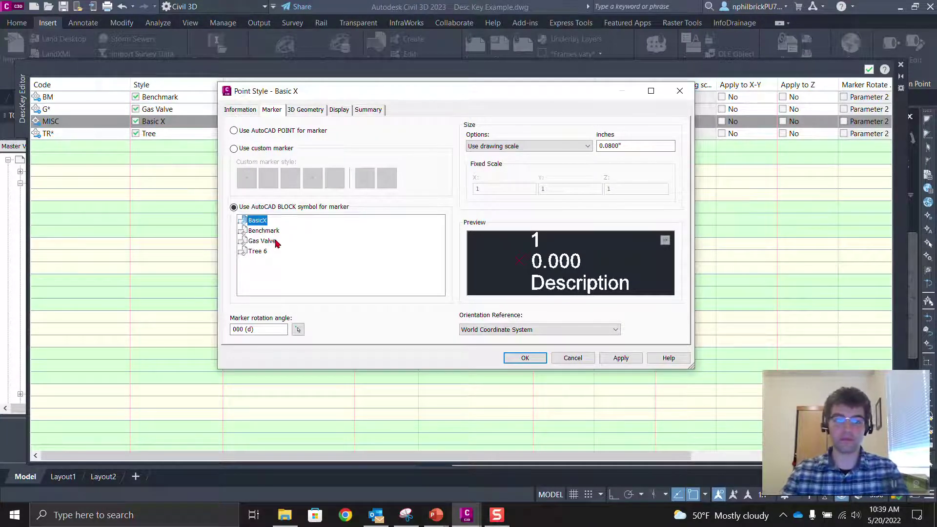
Examine the layer and color settings of the Basic X style's components and close the style without saving
click(340, 111)
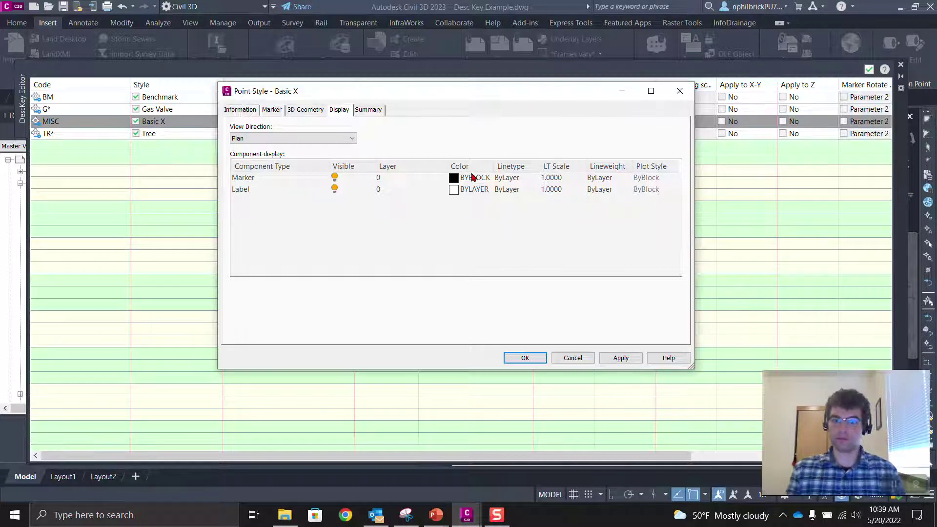
drag(423, 94, 397, 182)
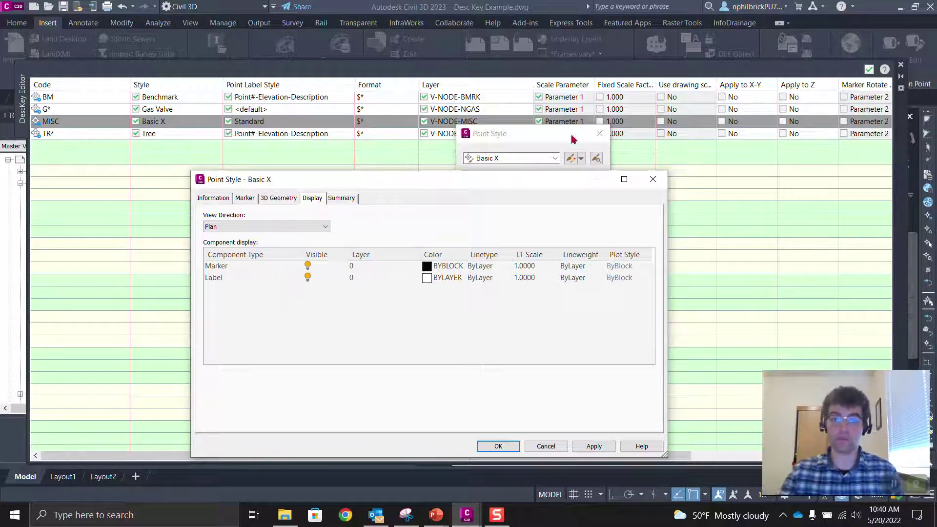
click(654, 179)
click(600, 133)
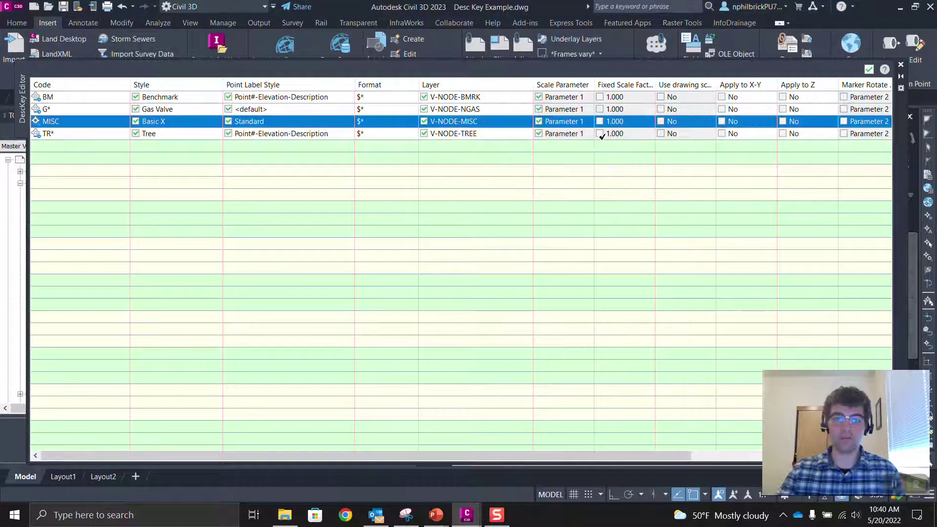
drag(308, 97, 309, 99)
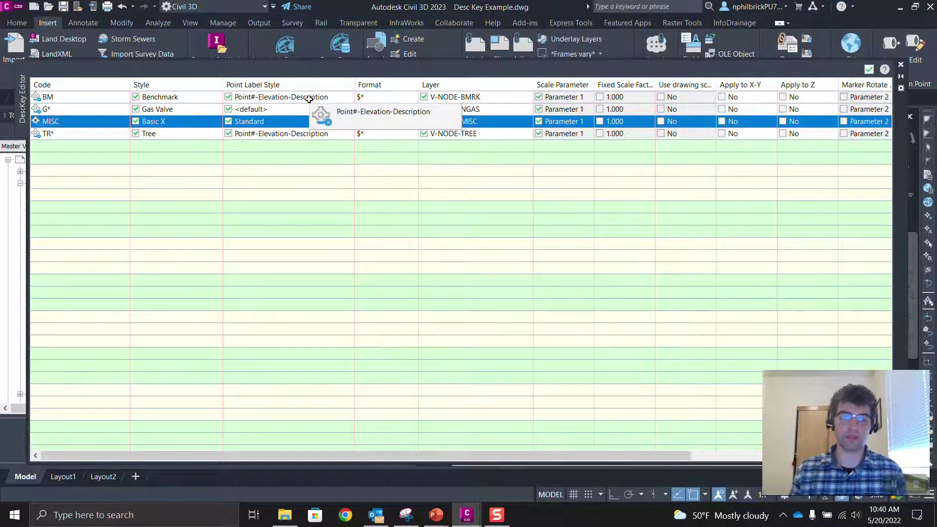
drag(309, 99, 309, 99)
drag(458, 104, 458, 104)
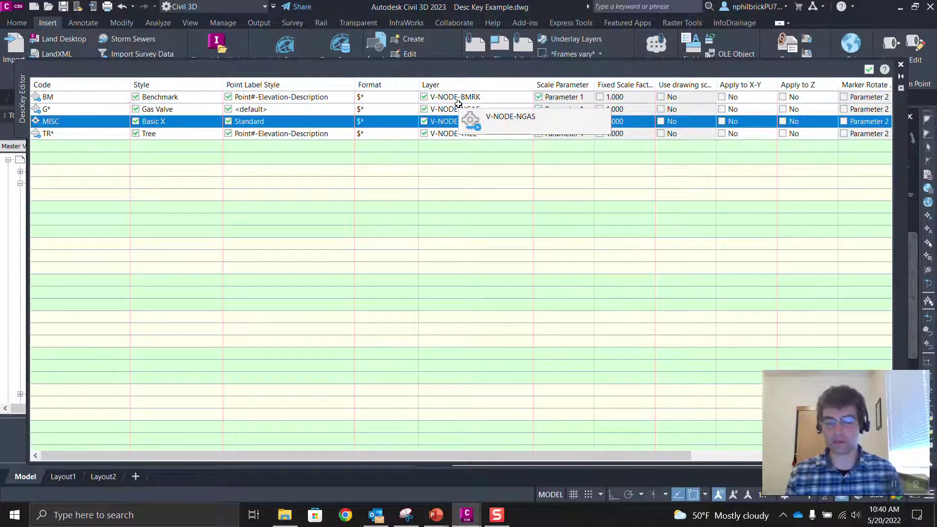
drag(458, 104, 458, 104)
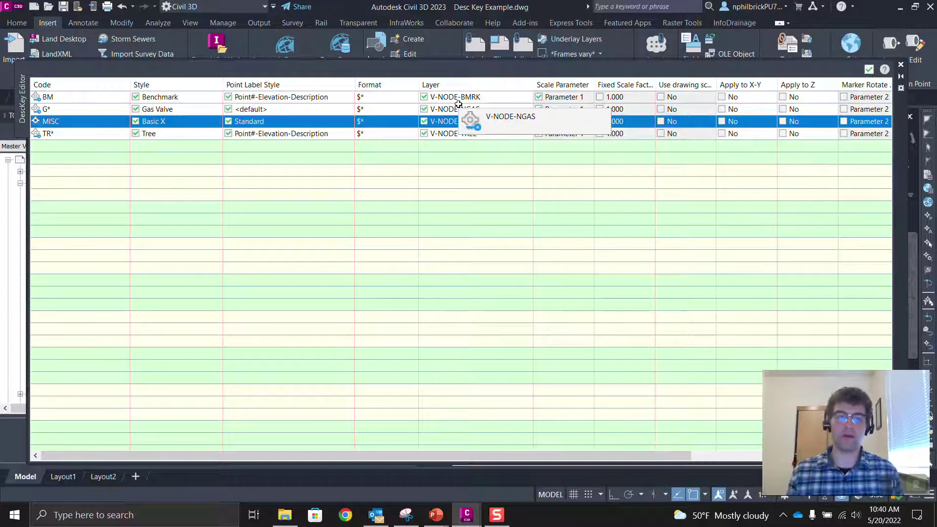
drag(458, 104, 458, 104)
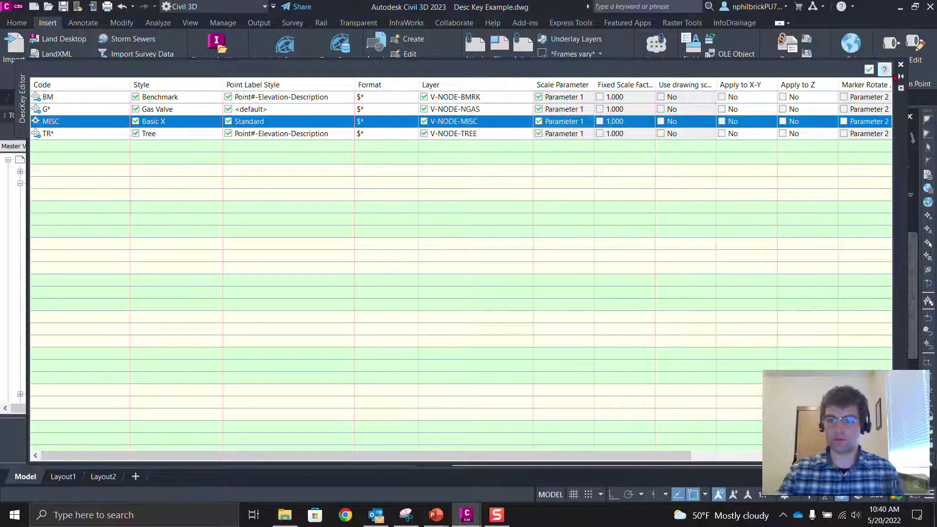
Leave the description key editor, list the drawing's point groups and examine the styles assigned to PED and _All Points
click(900, 65)
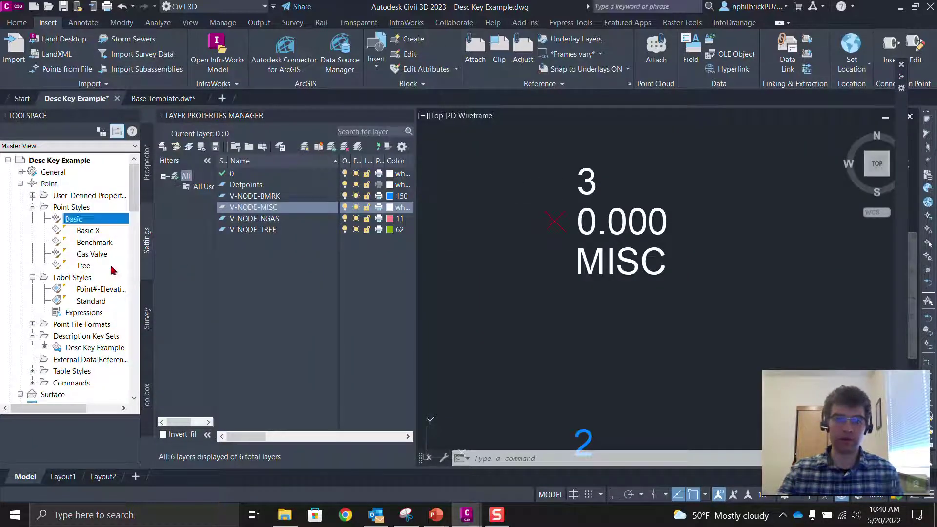
click(148, 169)
scroll(520, 200, down, 6)
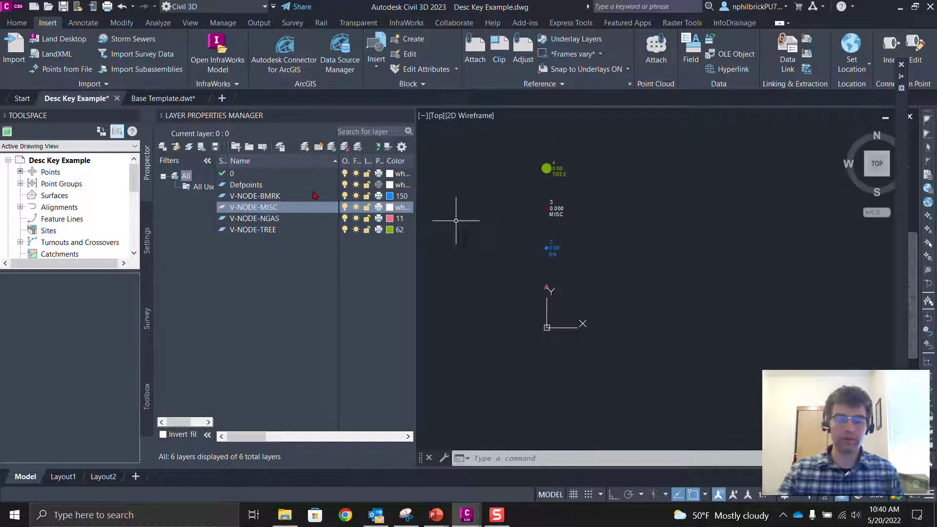
click(20, 184)
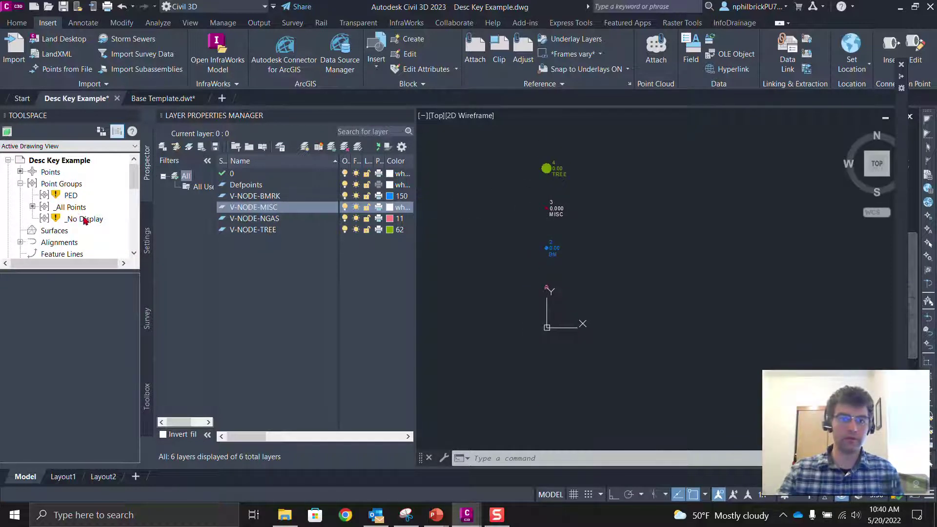
mouse_move(75, 196)
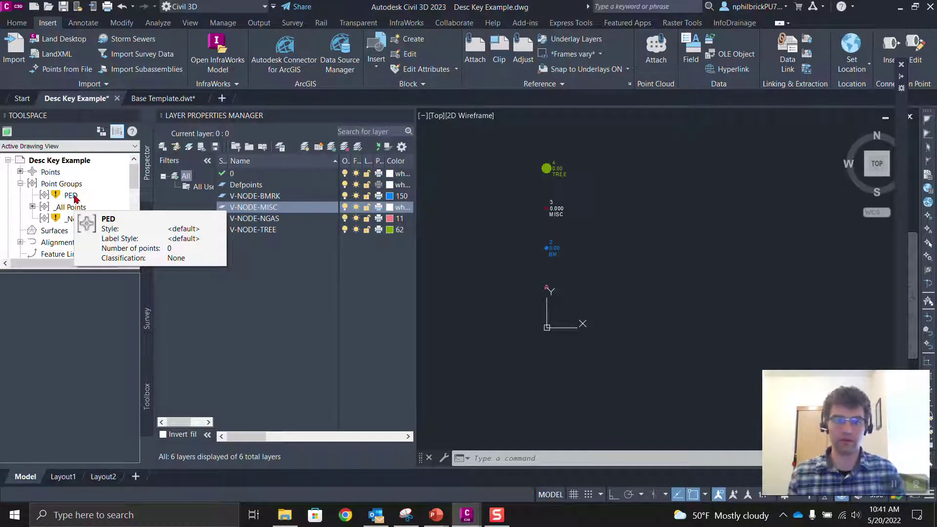
click(68, 208)
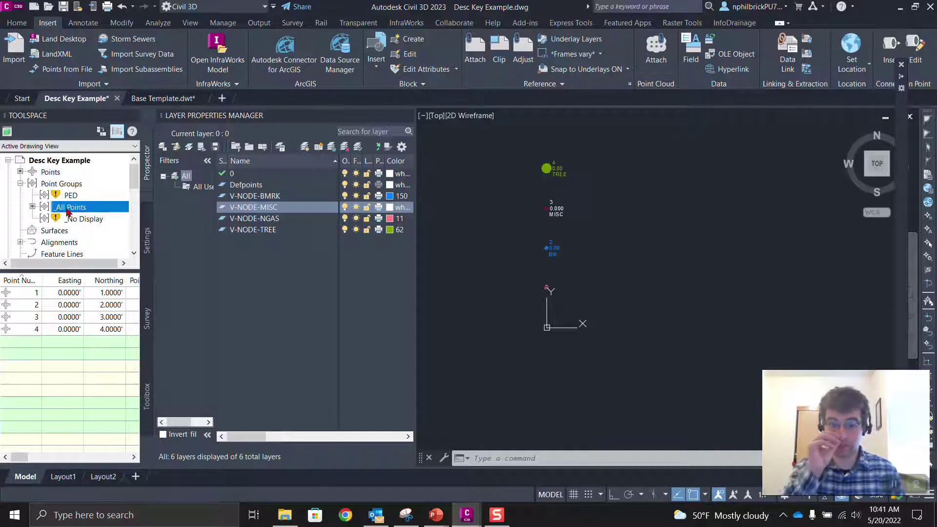
mouse_move(68, 211)
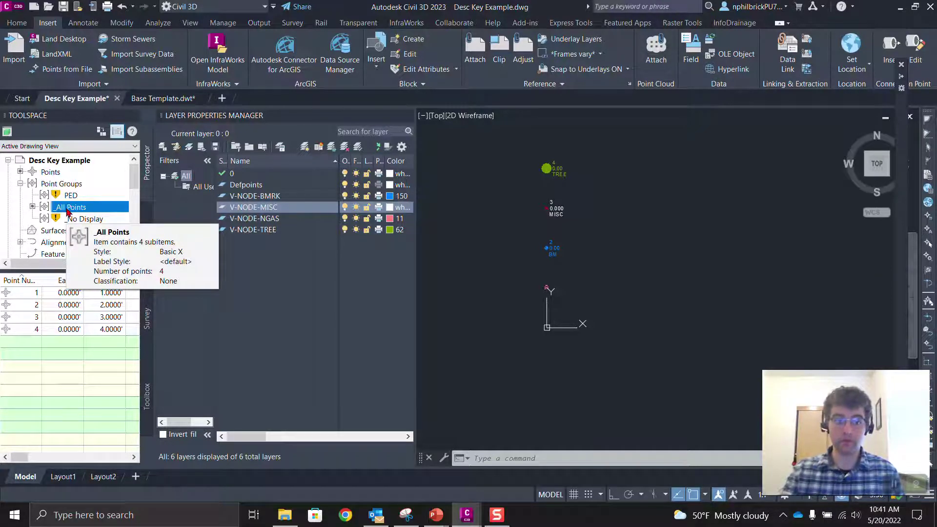
Open the properties of the _No Display point group and check its included groups and default point and label styles
right_click(81, 222)
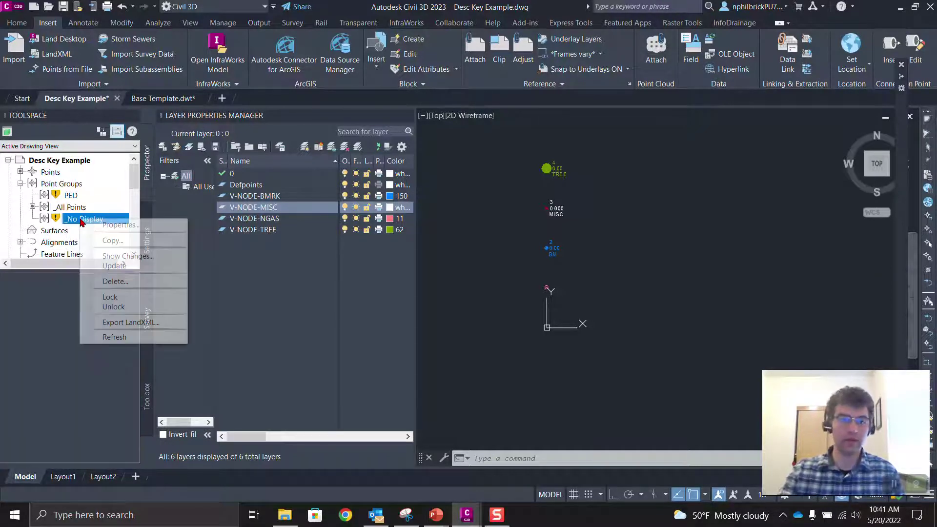
click(98, 228)
drag(329, 81, 518, 79)
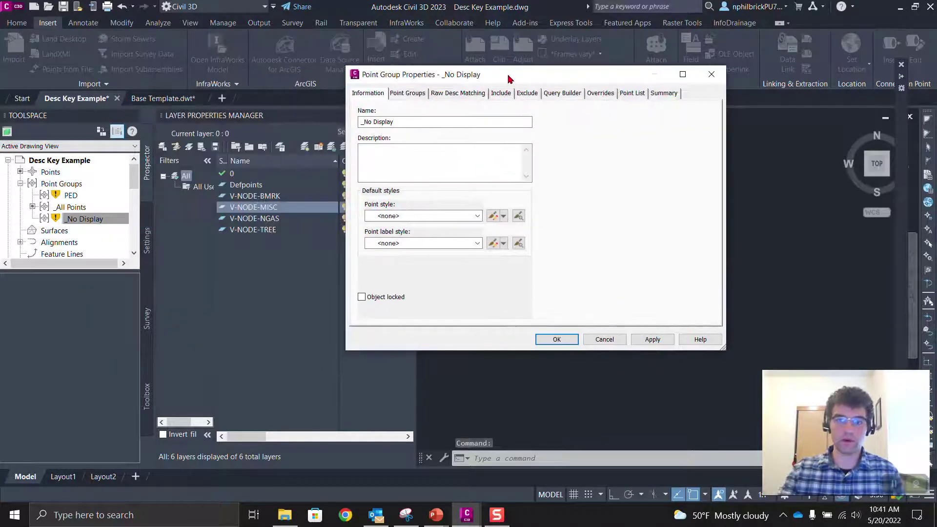
click(414, 95)
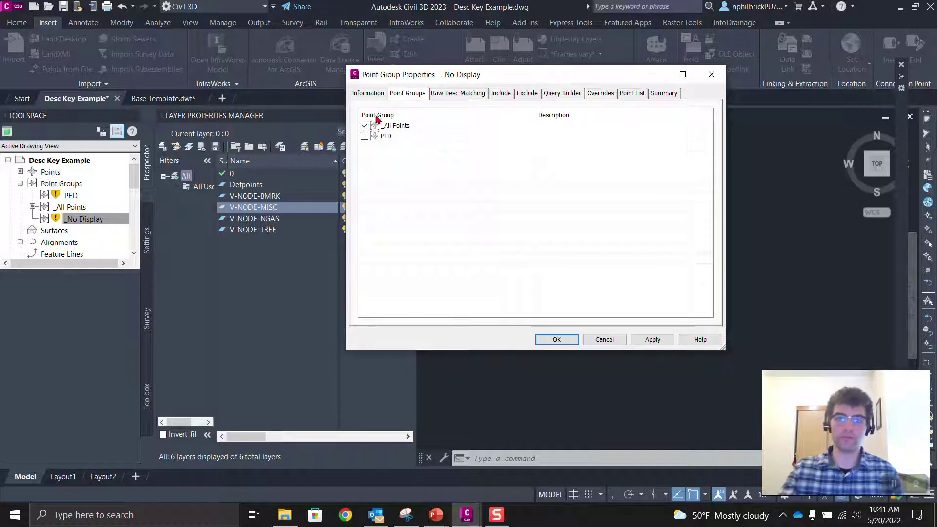
click(368, 93)
click(386, 213)
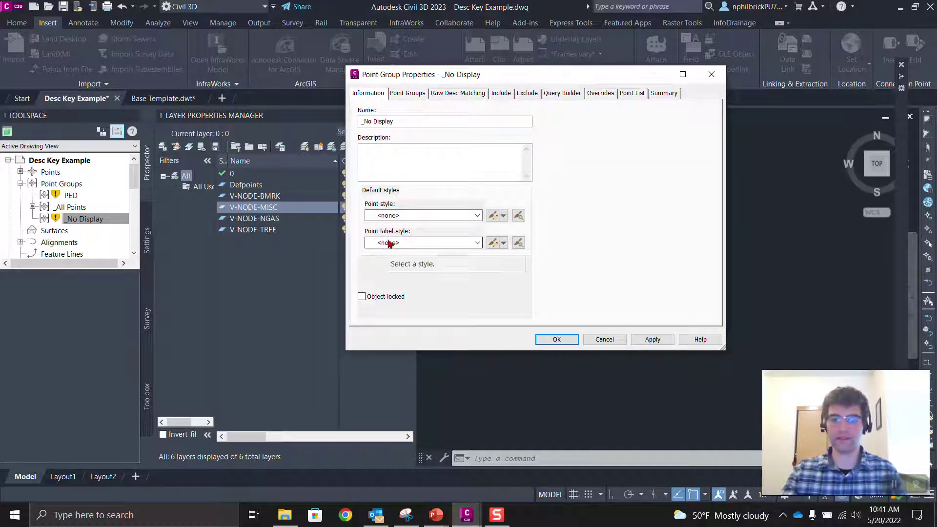
Review the style and point label style overrides of the _No Display group and apply its properties
click(600, 93)
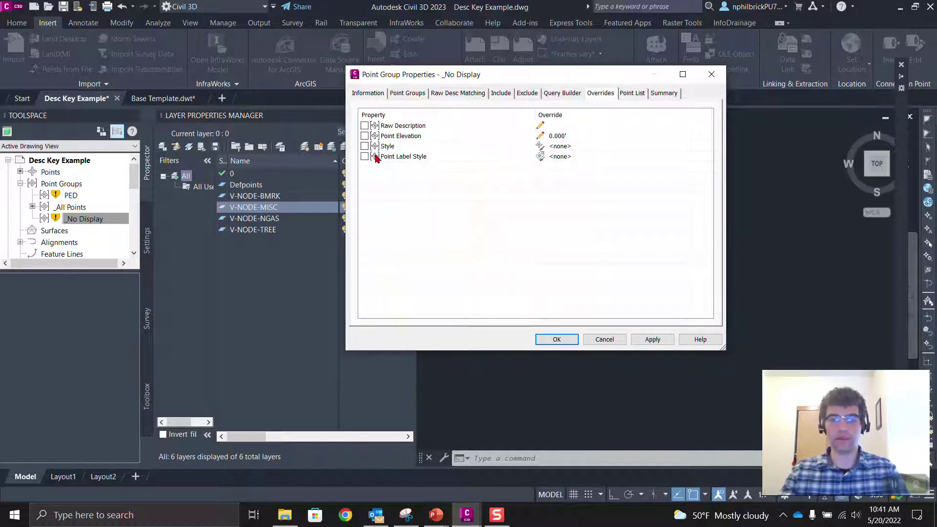
click(652, 340)
click(557, 339)
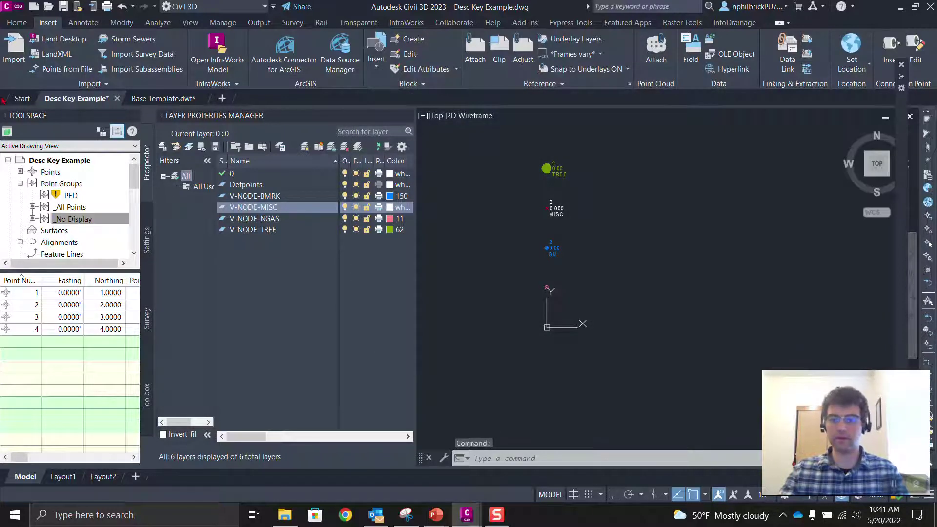
Move the _No Display point group above _All Points in the point group display order, apply it and regenerate the drawing
right_click(67, 185)
click(105, 191)
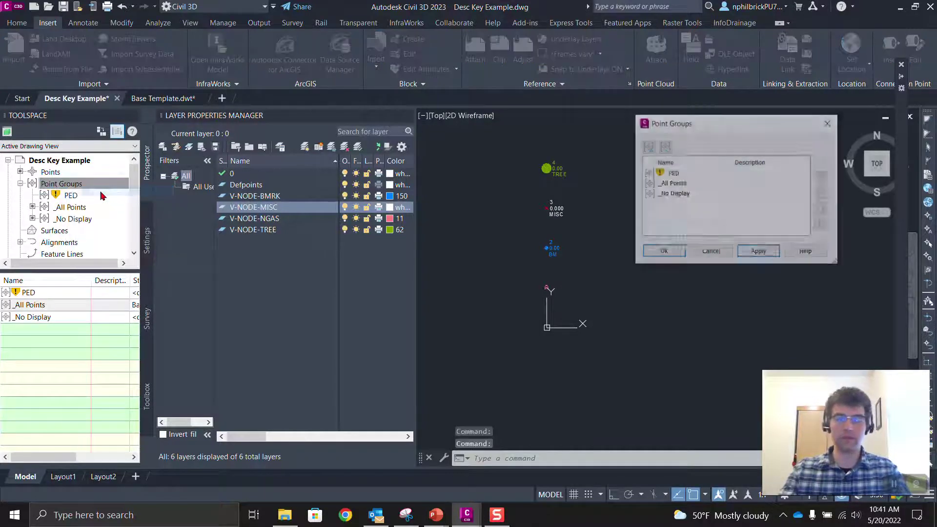
click(683, 194)
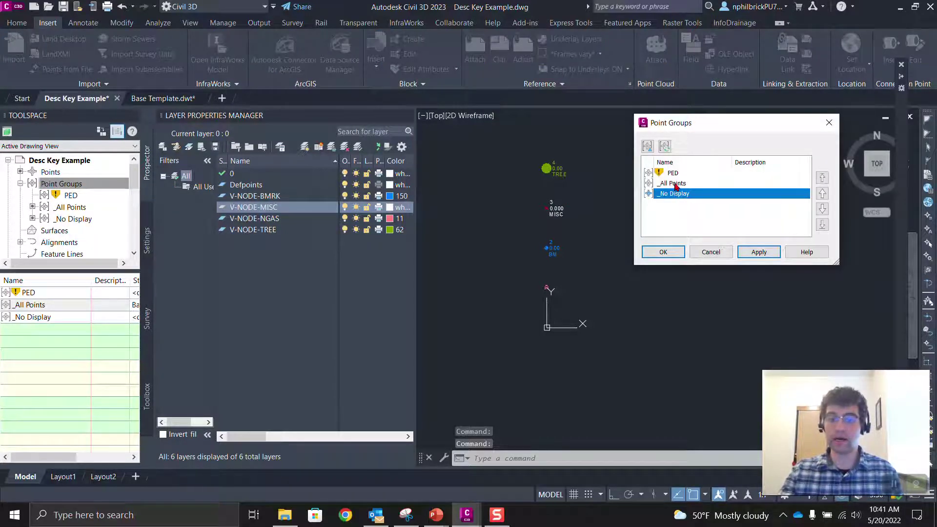
click(822, 194)
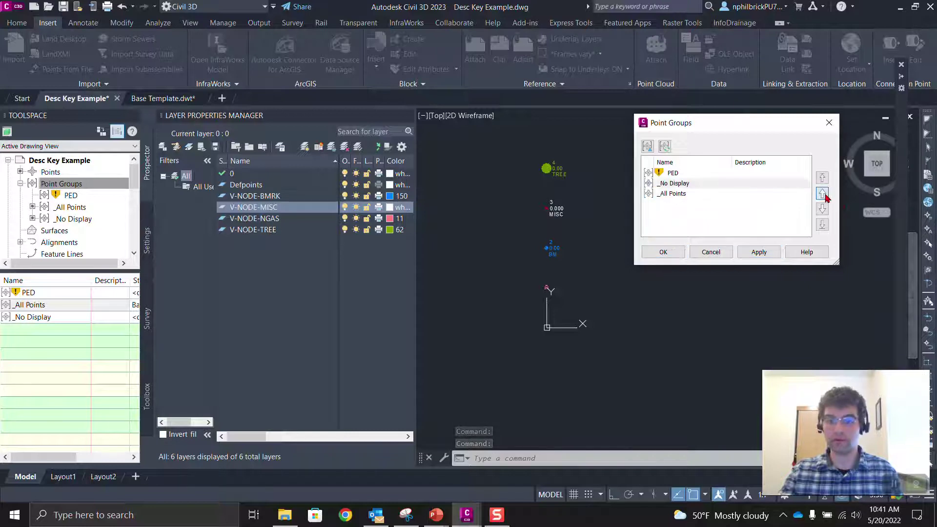
drag(675, 127, 674, 119)
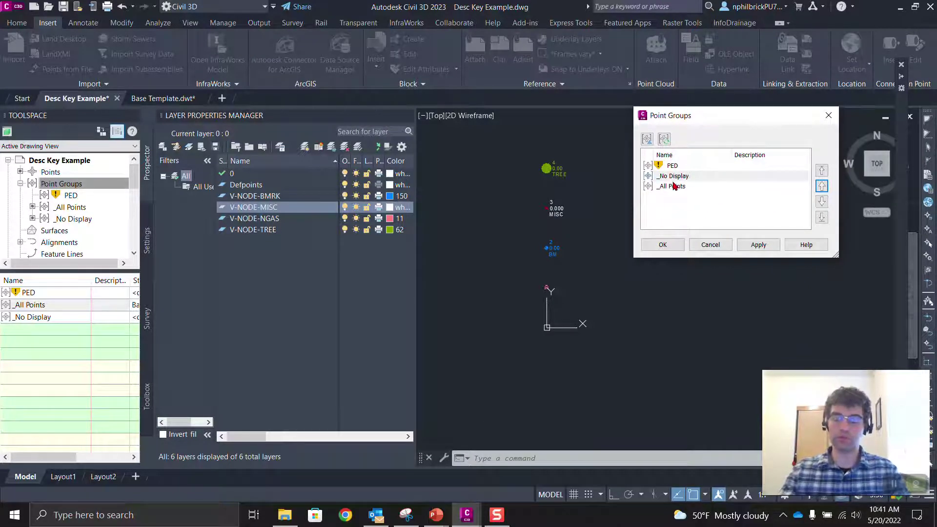
click(675, 186)
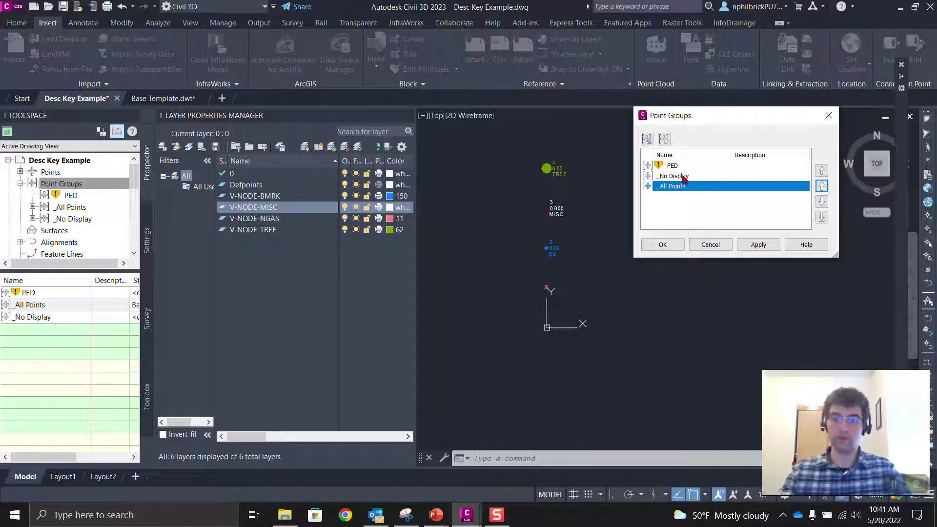
click(758, 245)
click(663, 245)
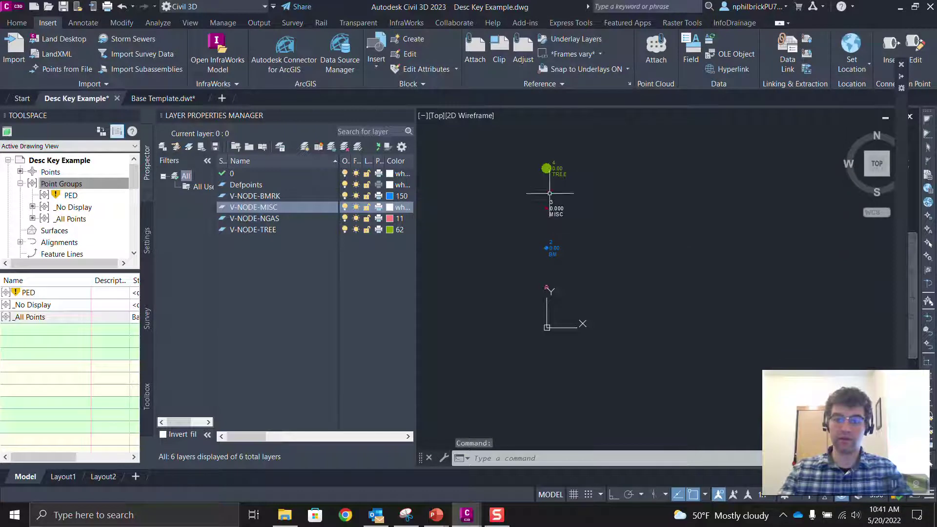
text(REA)
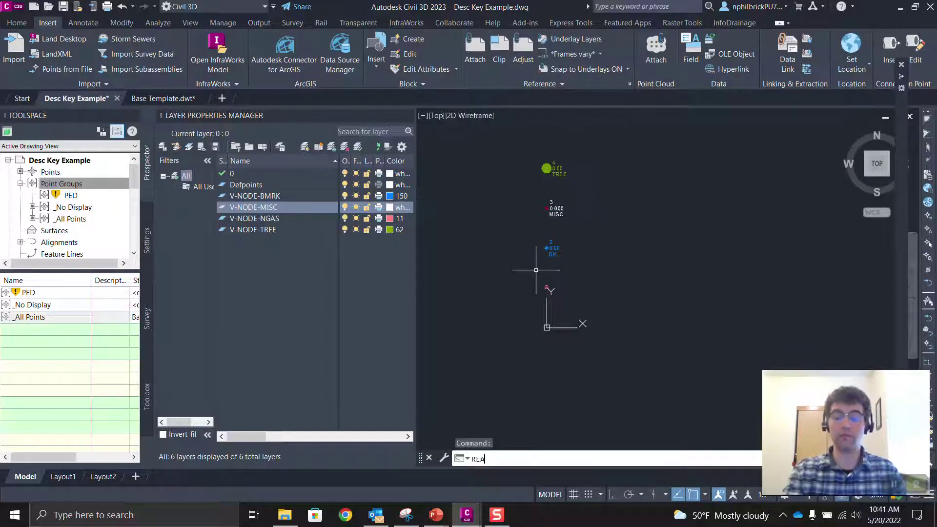
key(Return)
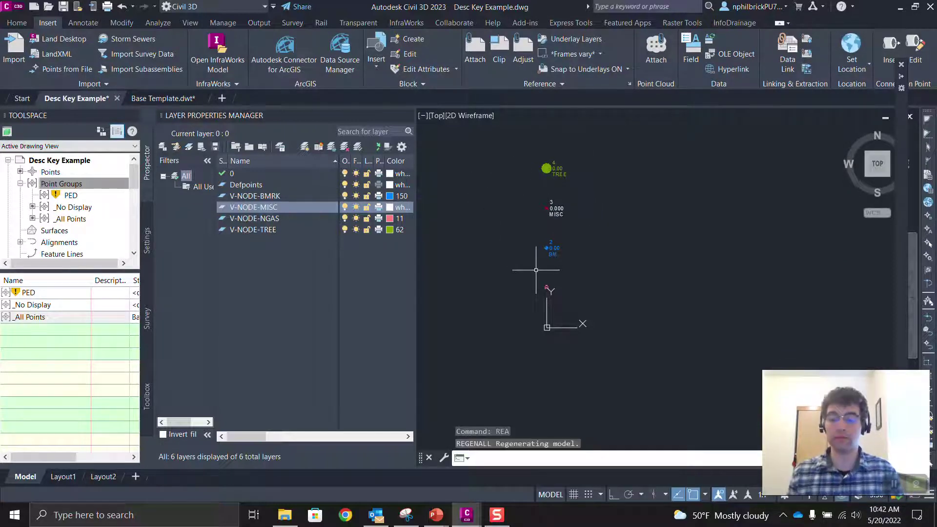
Turn on the Style and Point Label Style overrides of the _No Display point group, both set to <none>, and apply them
right_click(70, 208)
click(90, 215)
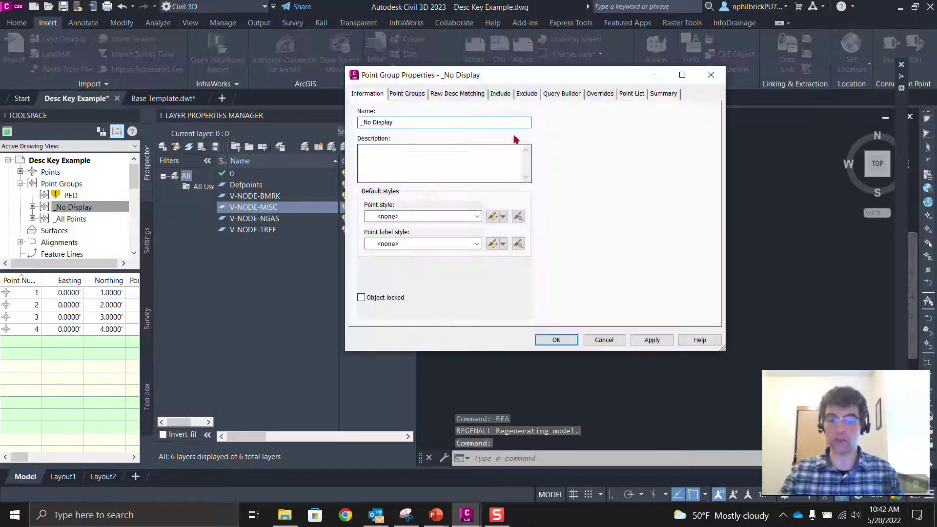
click(600, 94)
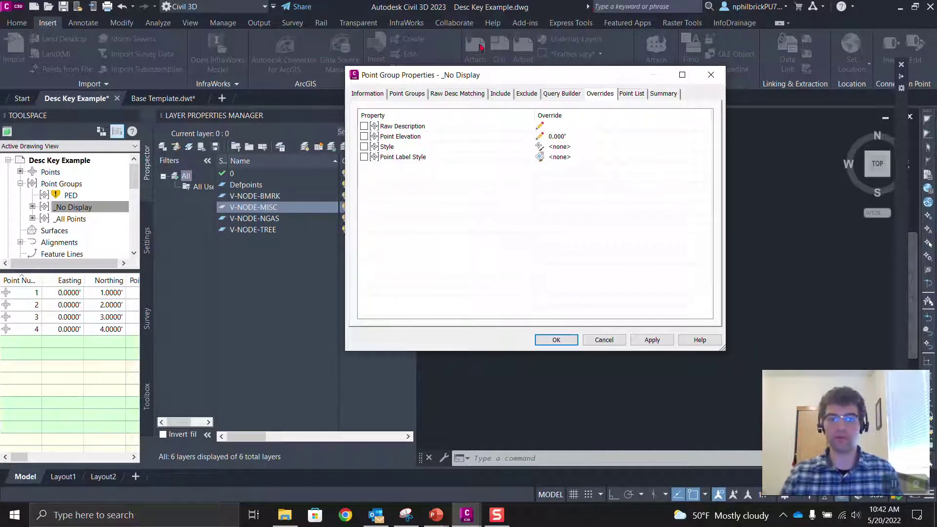
drag(414, 77, 408, 55)
click(359, 124)
click(358, 134)
click(645, 318)
click(550, 317)
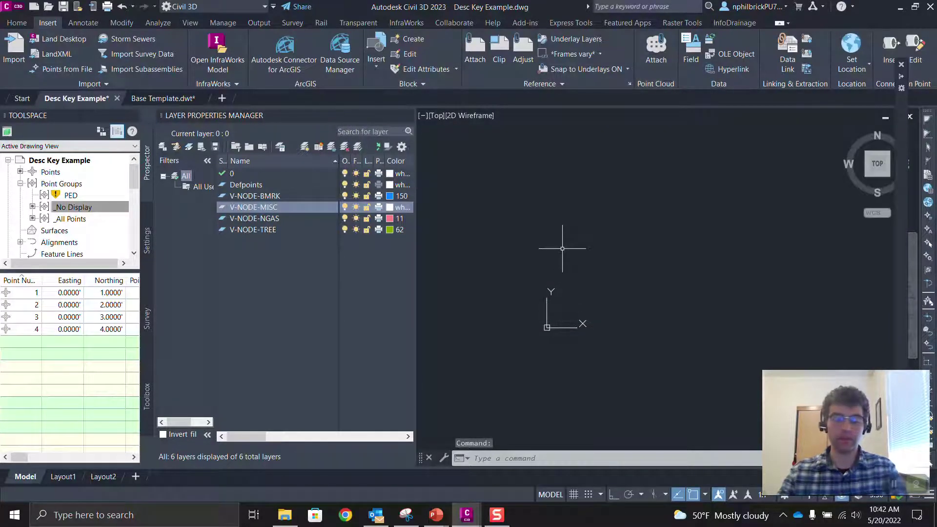
click(589, 239)
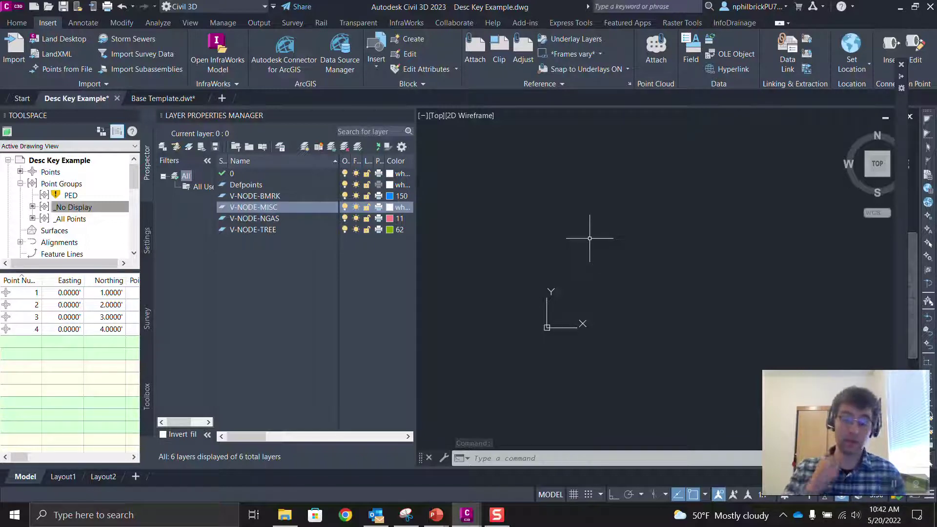
Open the PED point group's properties and review its default styles, included groups, raw description matching, include criteria and point list
click(91, 206)
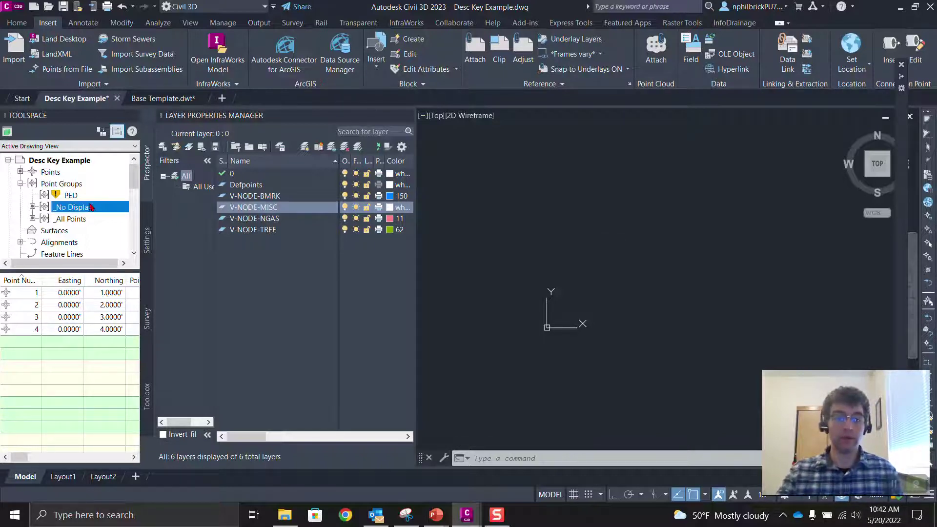
mouse_move(109, 223)
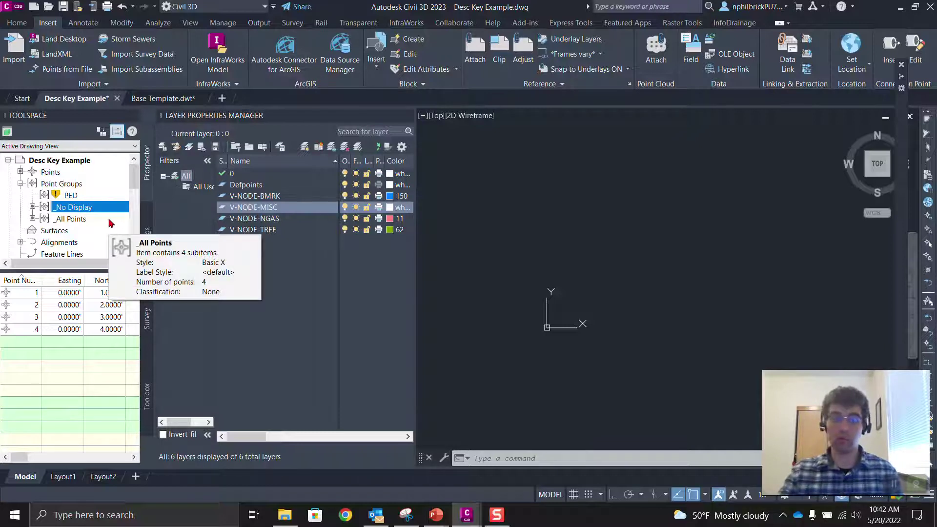
right_click(81, 196)
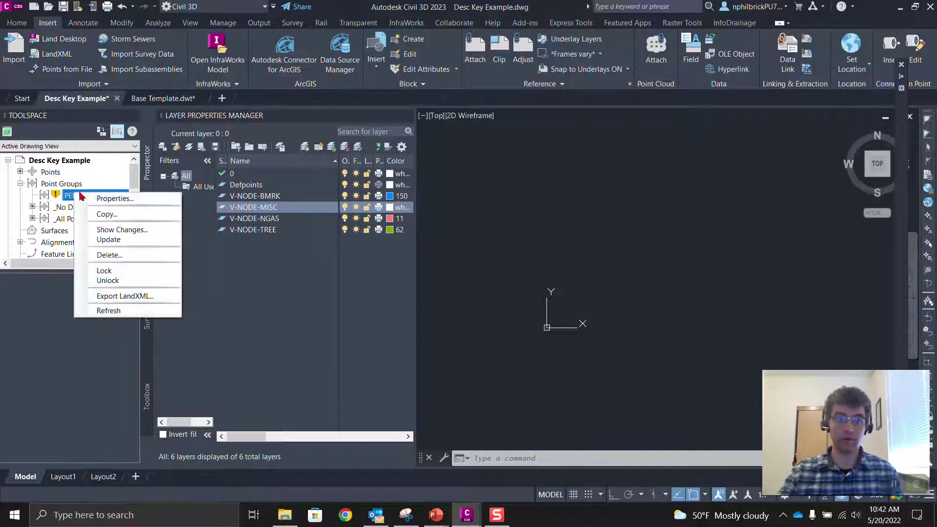
click(100, 198)
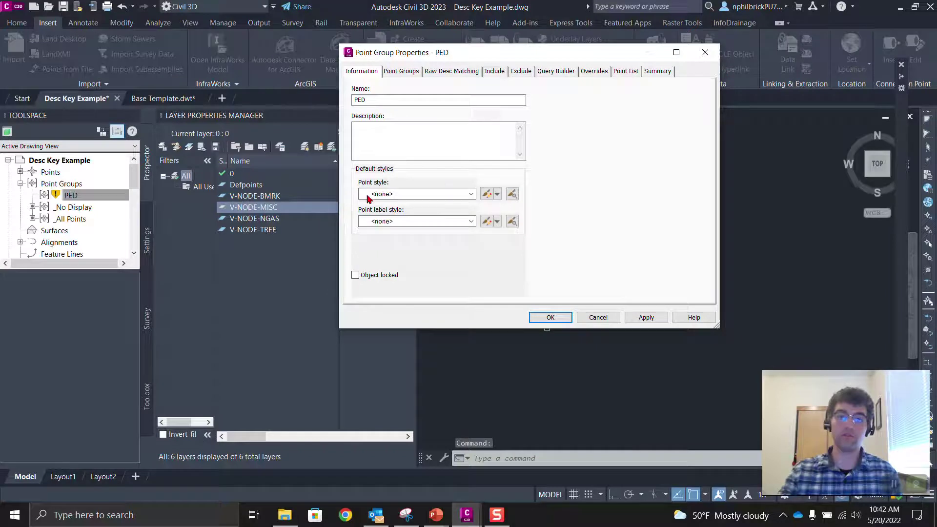
click(400, 74)
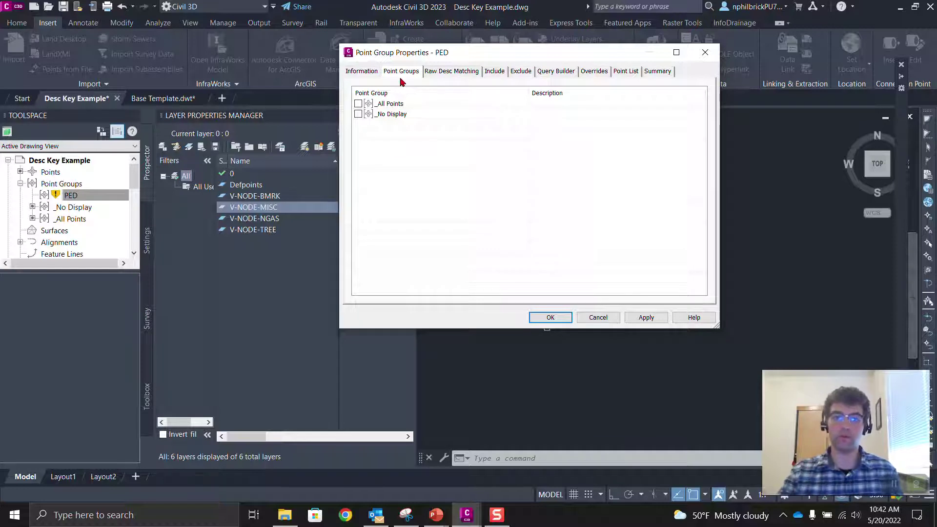
click(453, 72)
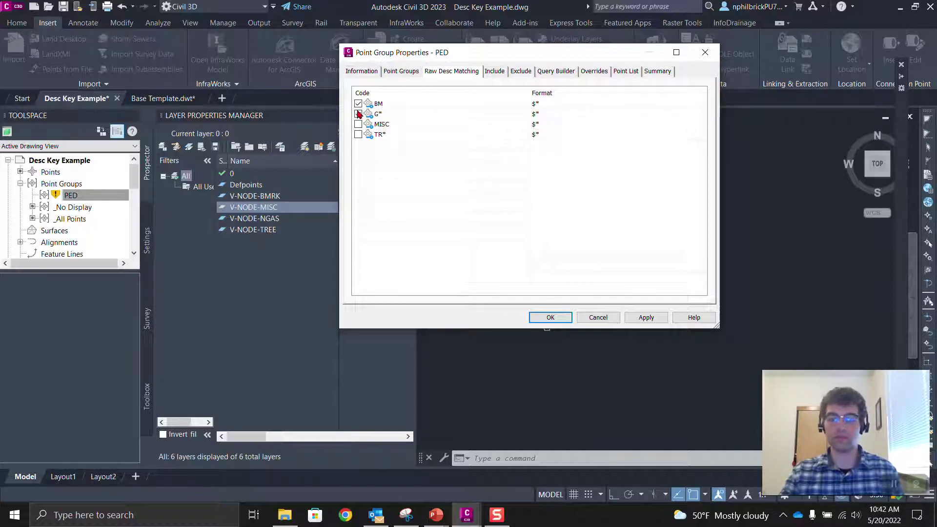
click(496, 71)
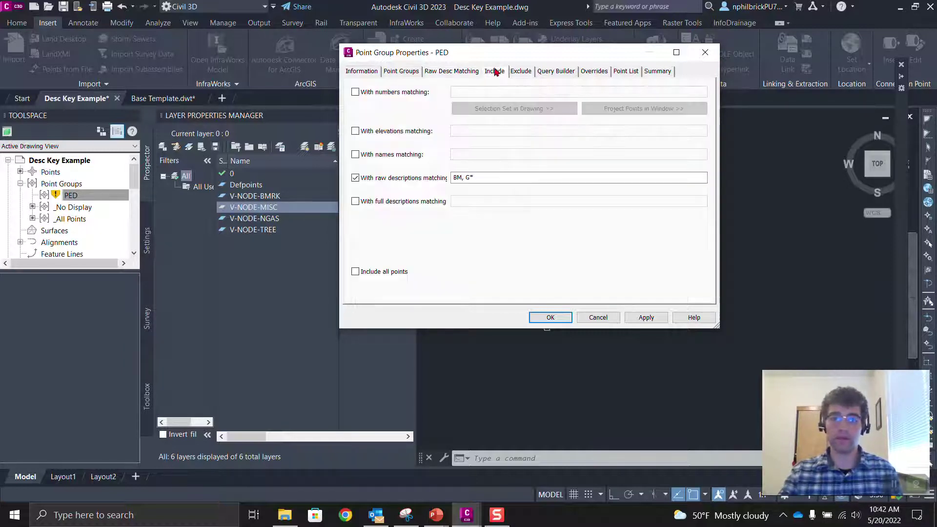
click(471, 178)
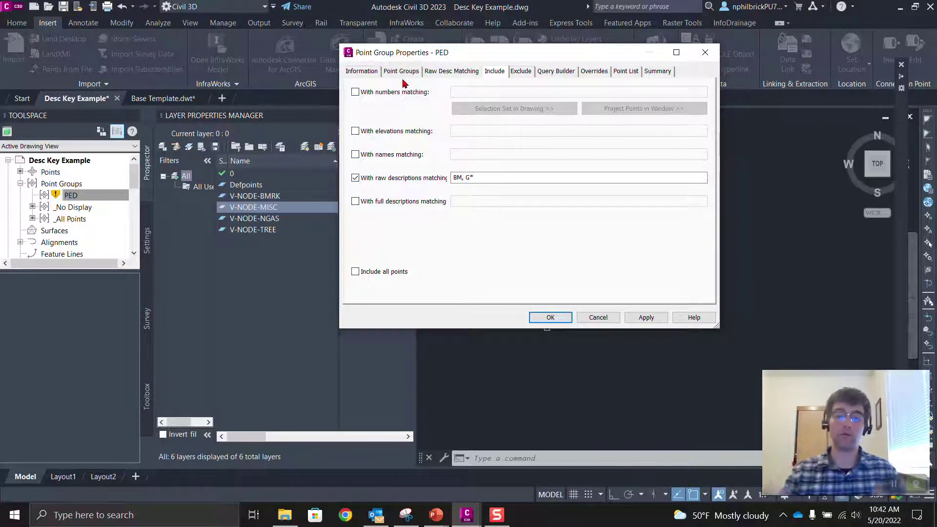
click(628, 74)
Turn on the PED group's Style and Point Label Style overrides and set its default point label style to Point#-Elevation-Description
click(597, 72)
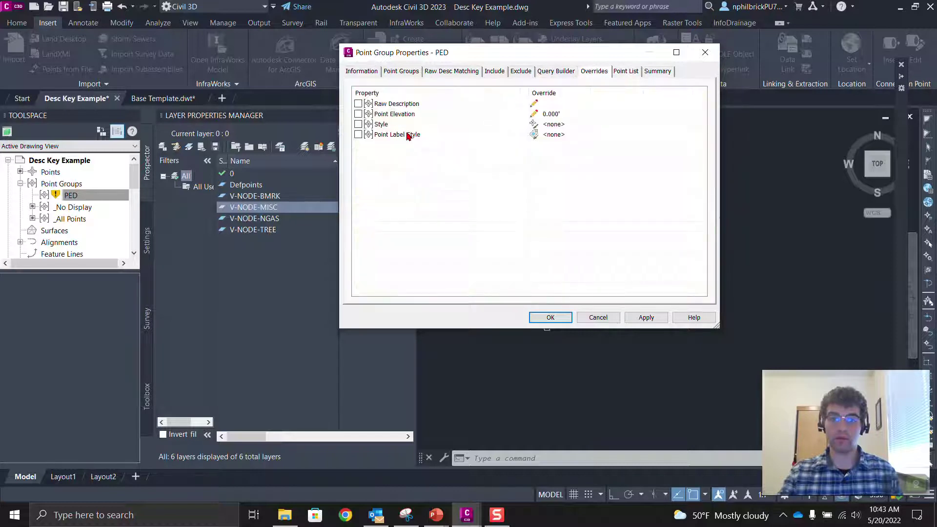
click(358, 124)
click(358, 134)
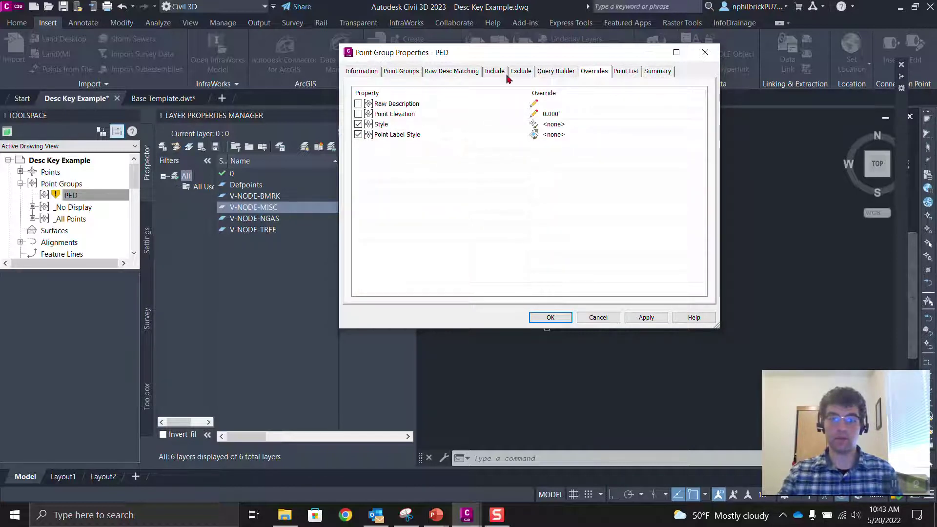
click(361, 71)
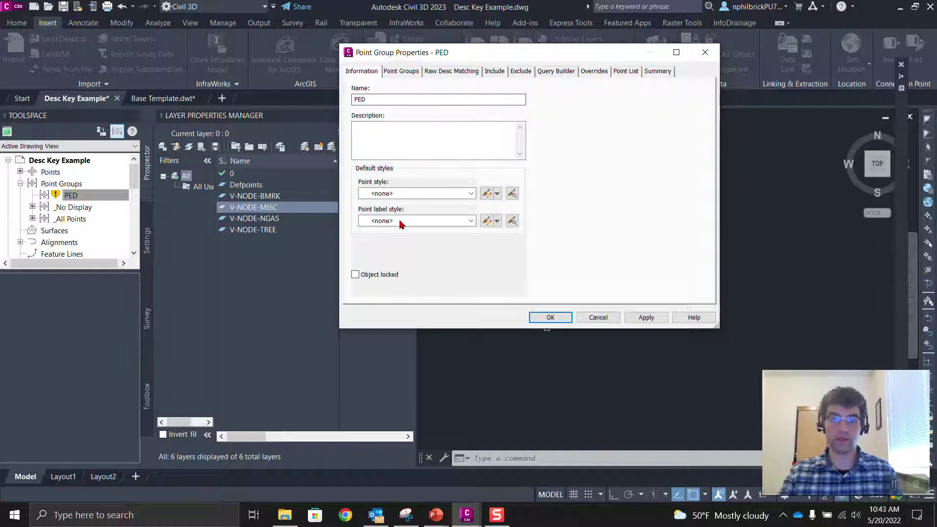
click(383, 193)
click(383, 193)
click(386, 220)
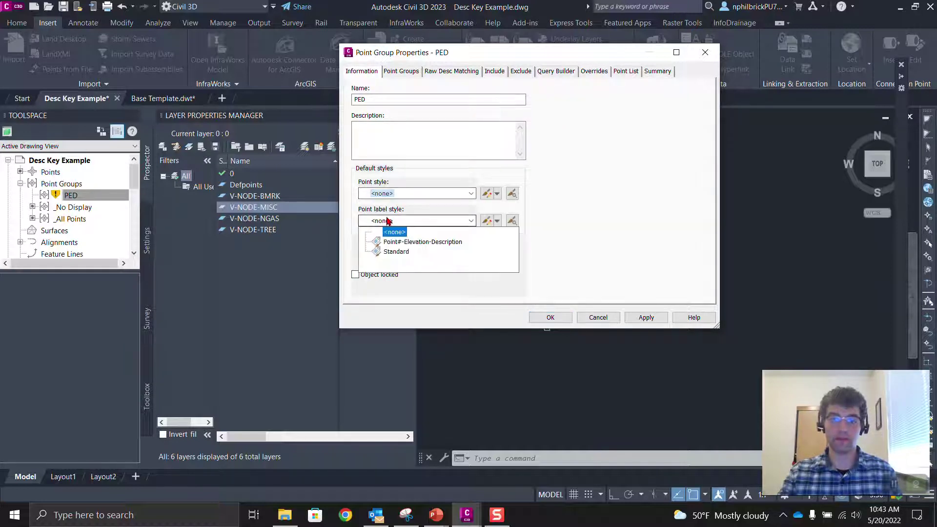
click(397, 242)
drag(470, 57, 278, 25)
Check the PED group's point list, turn off its Style override and apply the properties
click(410, 51)
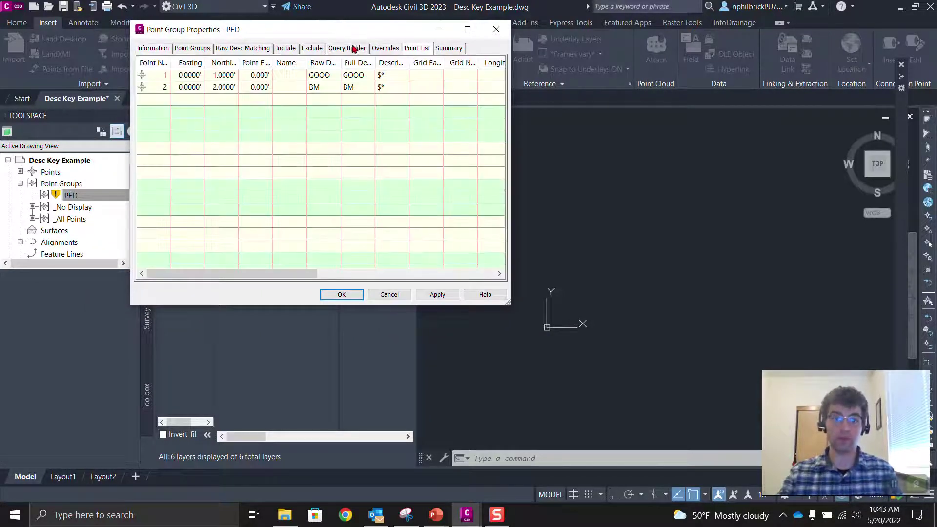
click(376, 49)
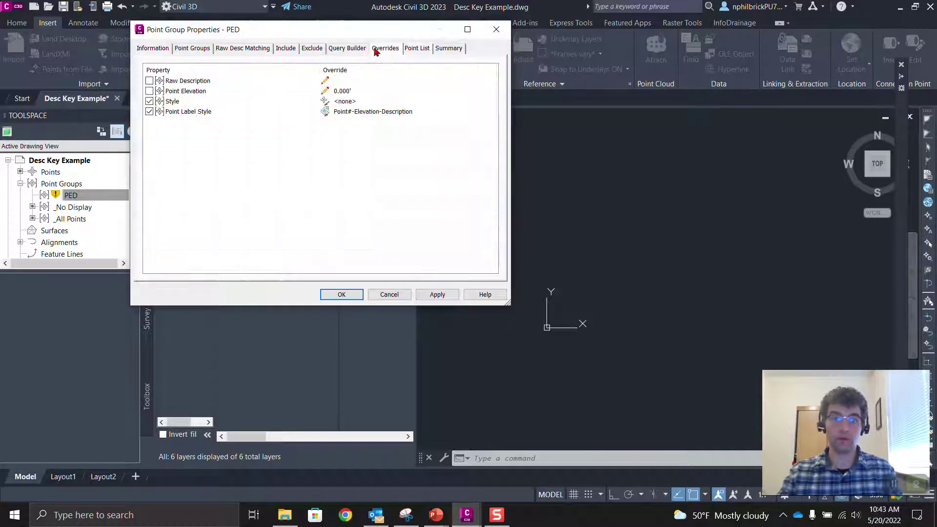
click(150, 101)
click(431, 294)
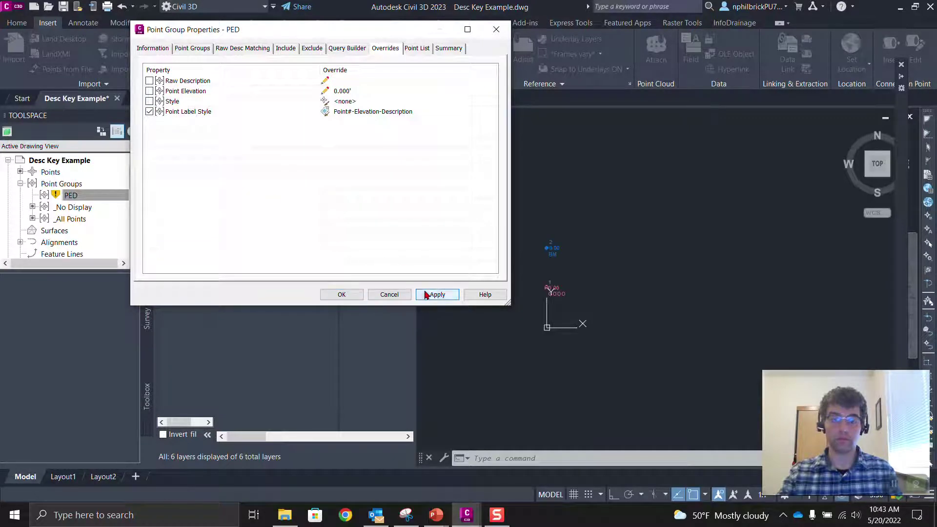
click(335, 293)
scroll(527, 269, up, 5)
scroll(527, 269, down, 2)
scroll(538, 212, down, 3)
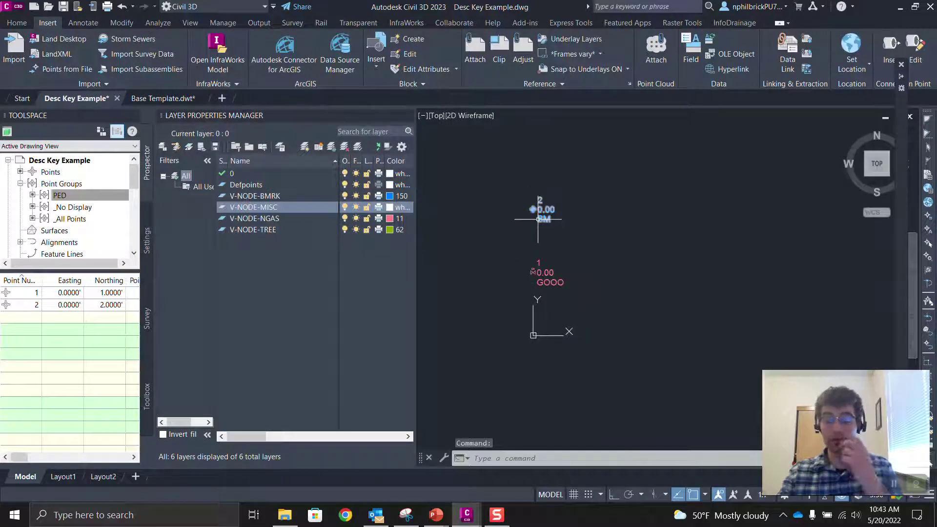
Reopen the PED point group's properties, review its default styles and overrides, and reapply them
click(62, 197)
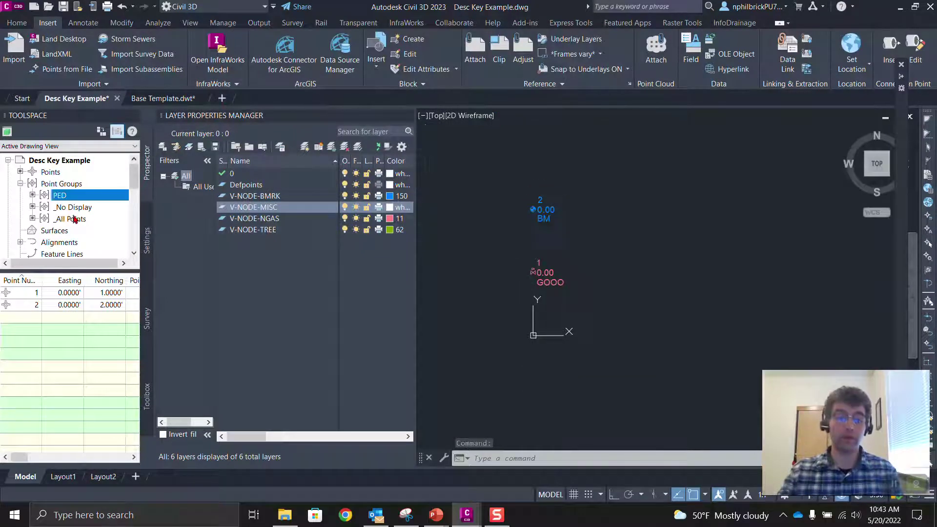
right_click(64, 201)
click(93, 202)
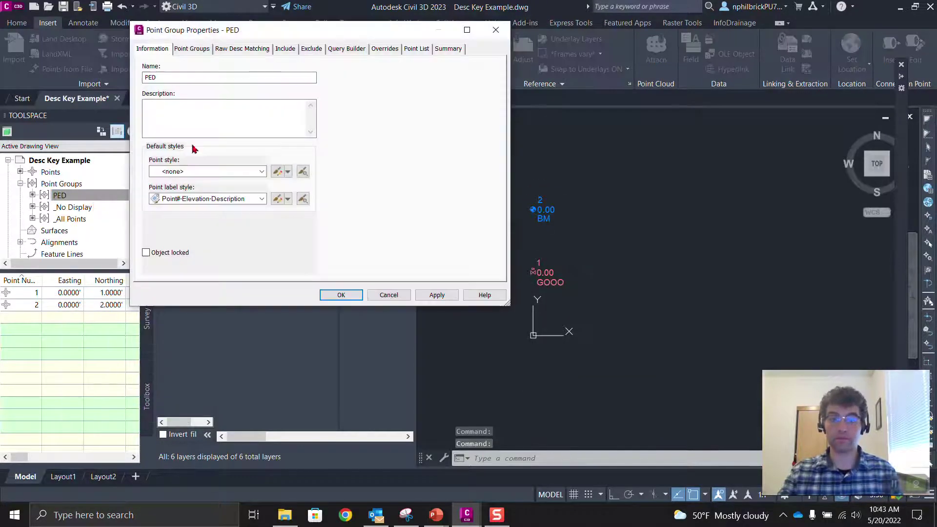
click(385, 50)
click(168, 116)
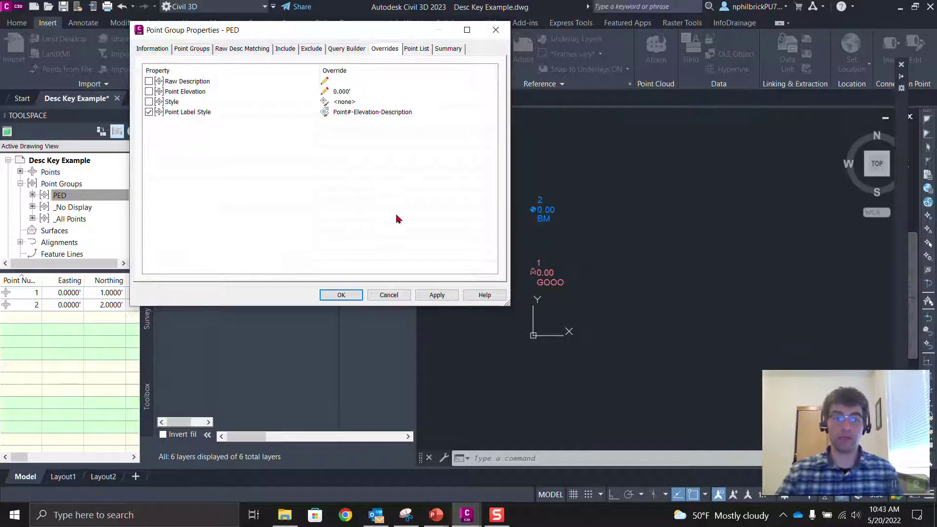
click(436, 294)
click(359, 299)
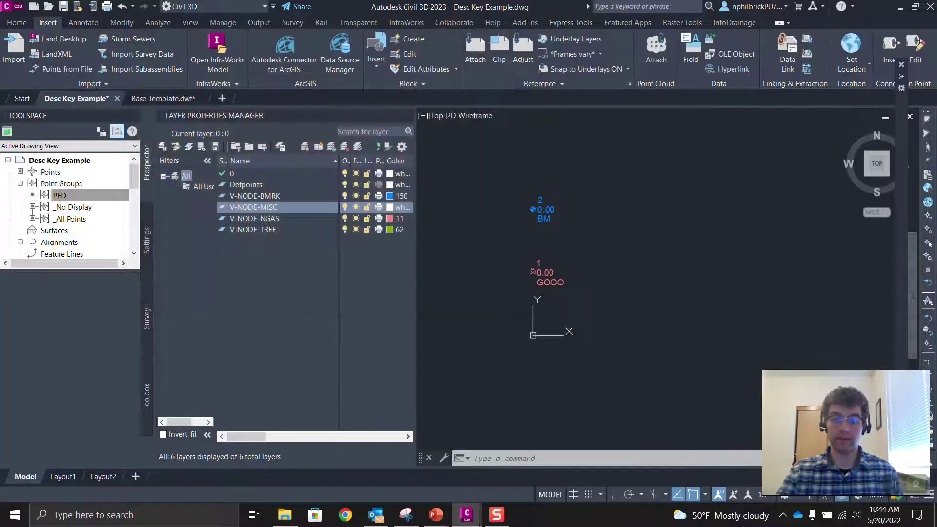
Move the _All Points group to the top of the point group display order, above PED and _No Display
scroll(539, 247, down, 5)
scroll(530, 241, up, 2)
click(82, 219)
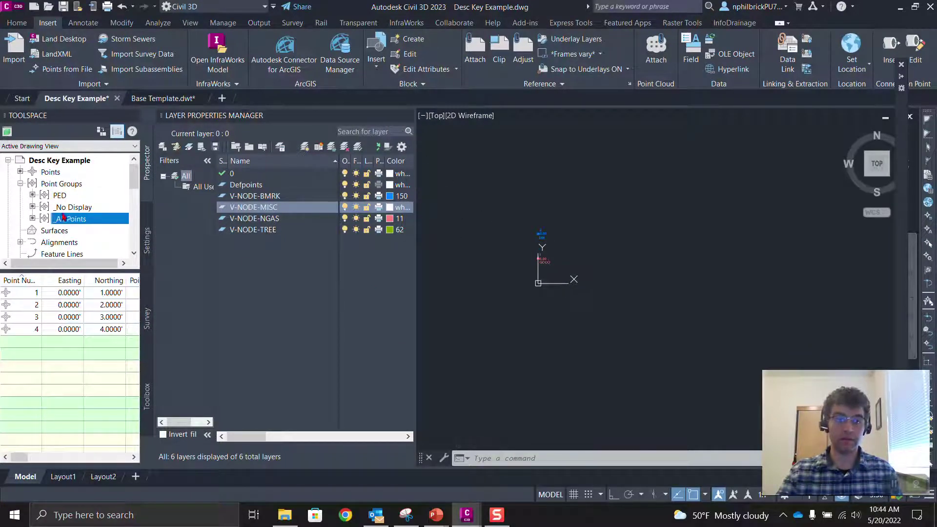
right_click(63, 184)
click(85, 190)
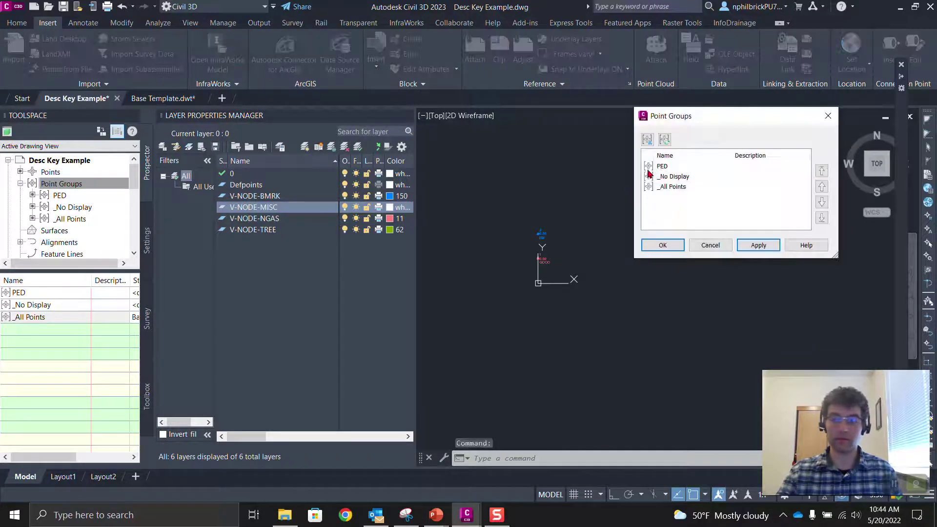
click(671, 187)
click(825, 187)
click(825, 186)
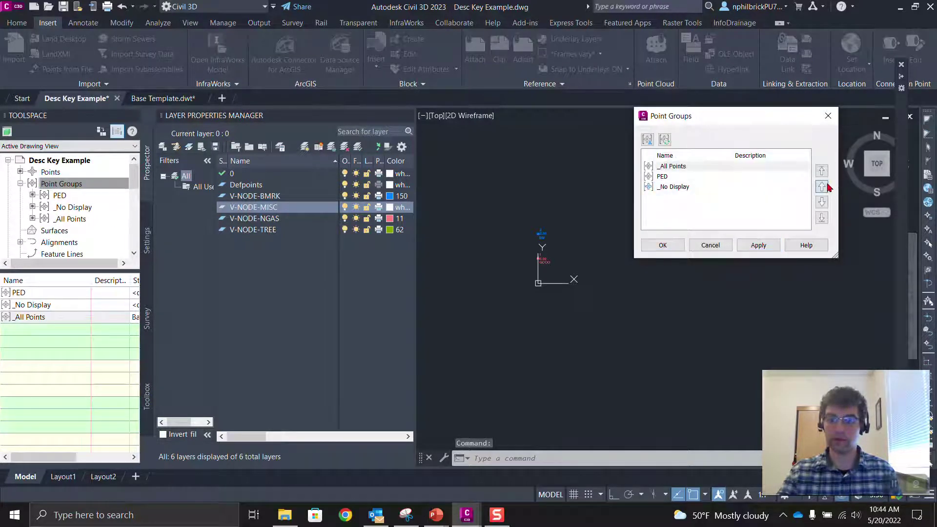
click(682, 246)
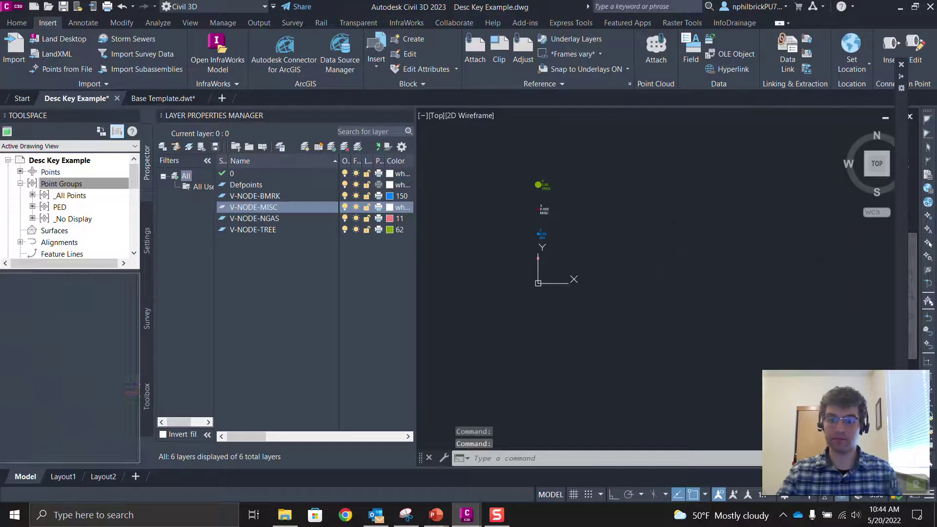
Select all the imported points in the drawing and erase them
click(669, 338)
click(473, 138)
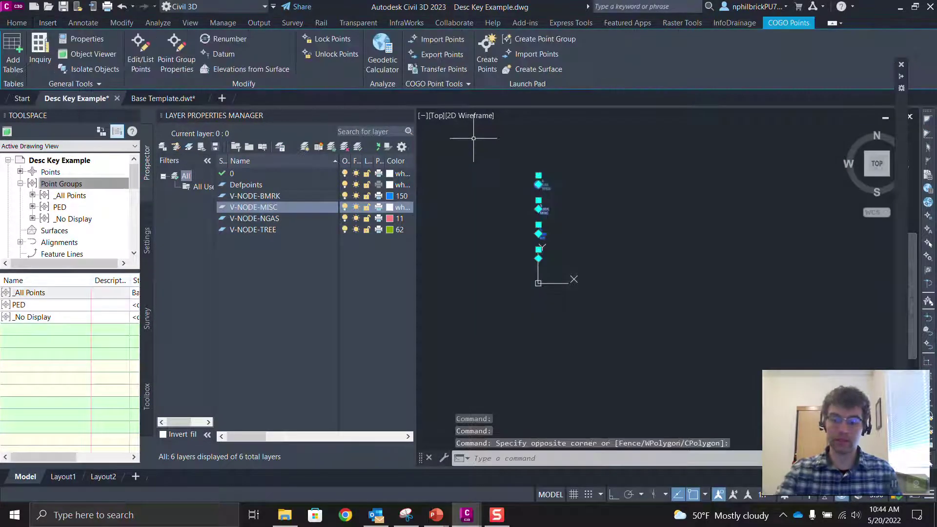
key(Delete)
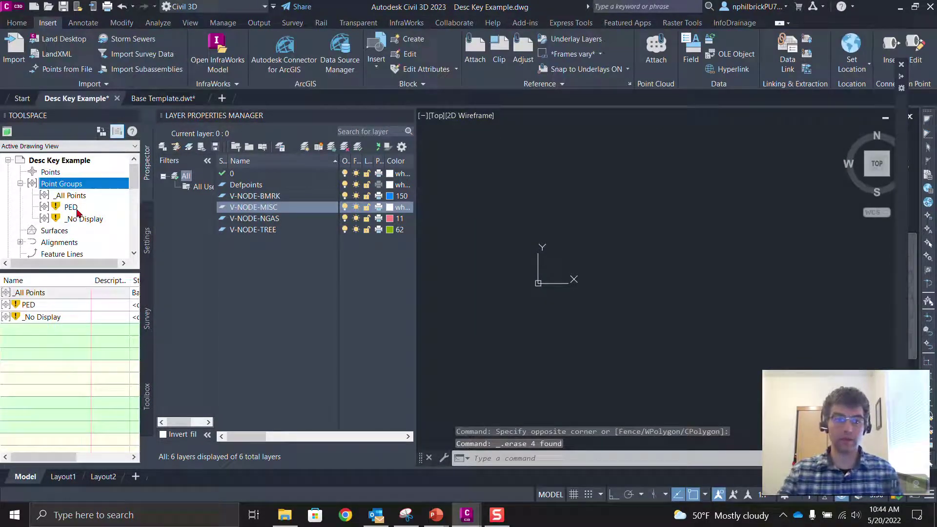
Open the PED point group's properties and review its default styles, included point groups and raw description matching codes
right_click(76, 207)
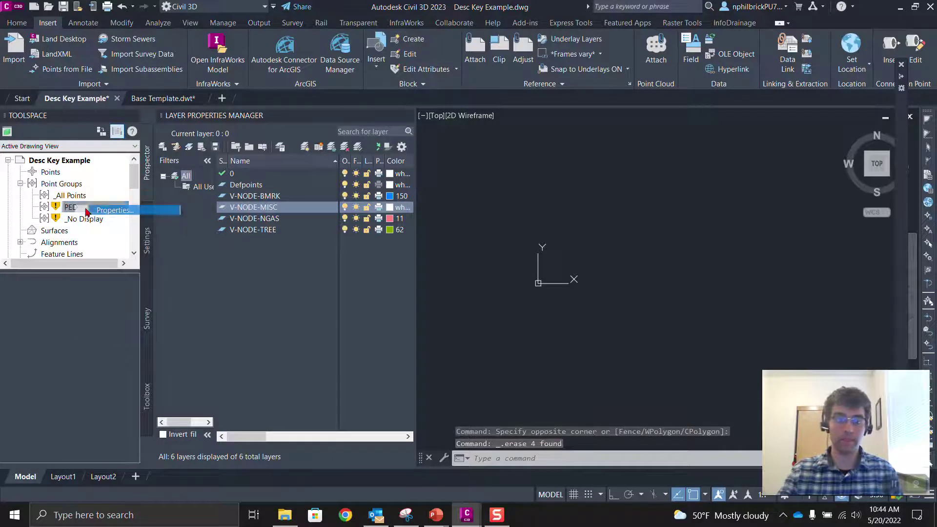
click(103, 211)
drag(301, 24, 449, 27)
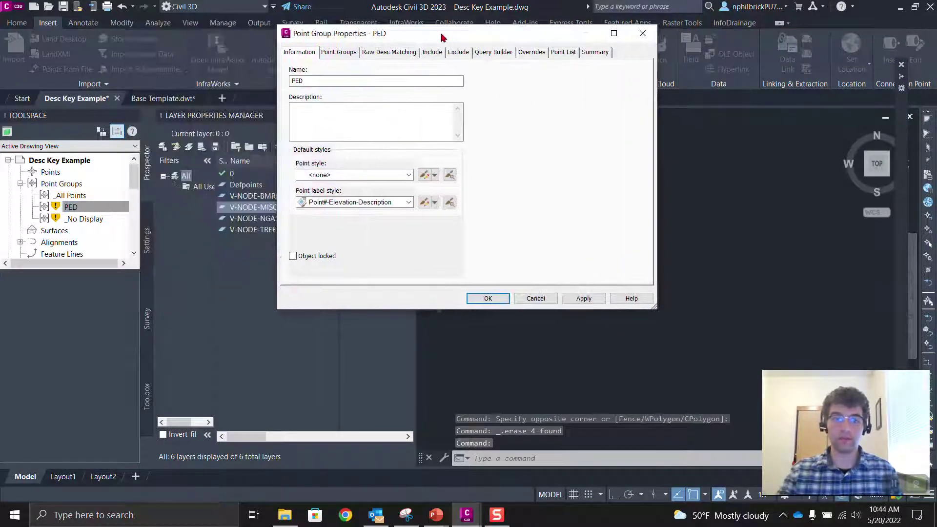
click(338, 52)
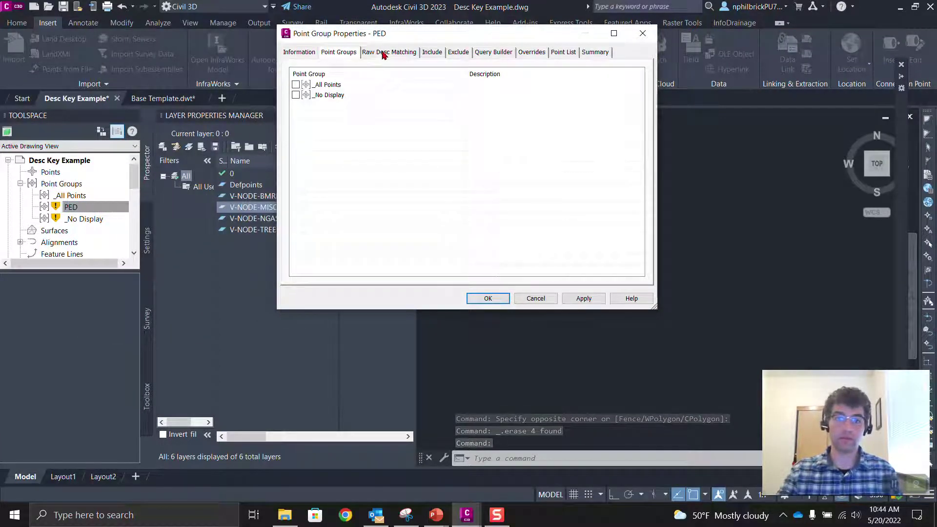
click(384, 52)
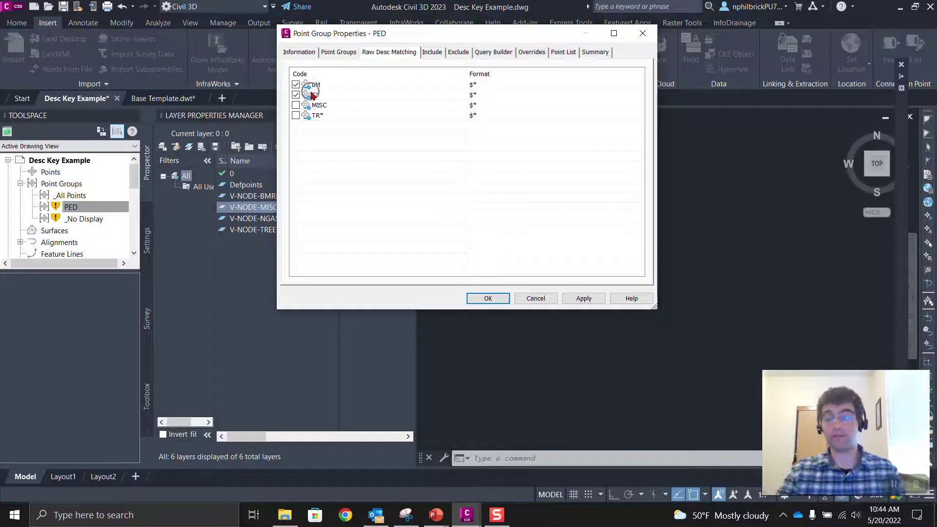